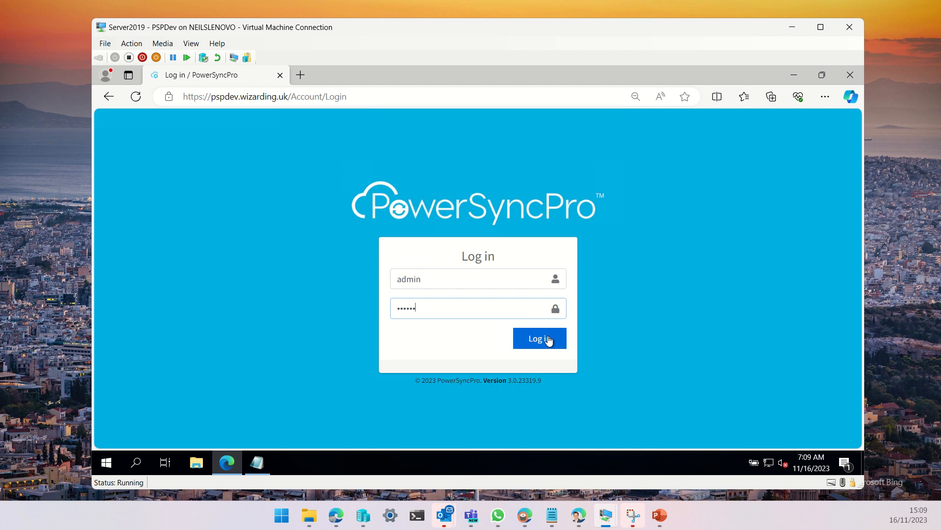
Log in as admin and start creating a new directory on the Directories page
{"action": "left_click", "coordinate": [542, 338]}
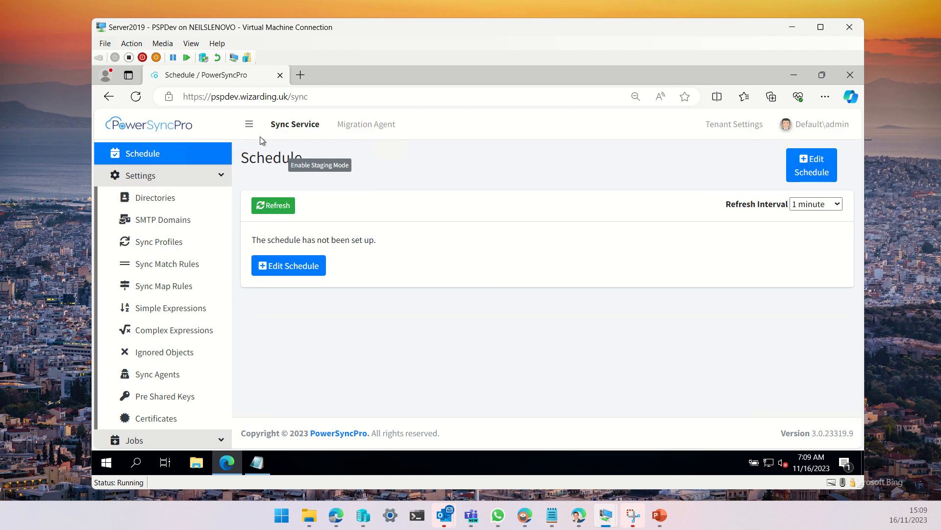
{"action": "left_click", "coordinate": [165, 200]}
{"action": "left_click", "coordinate": [828, 162]}
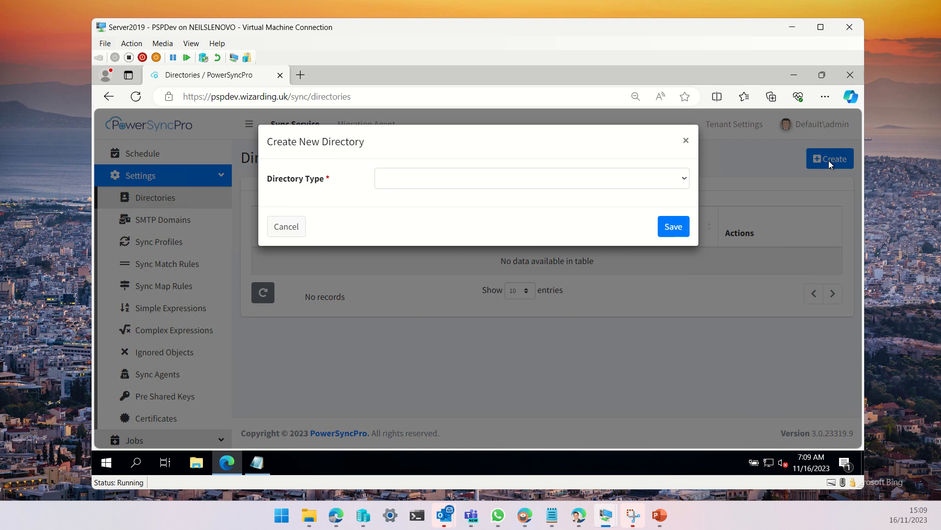
Choose Active Directory as the directory type and name it smidgin.uk
{"action": "left_click", "coordinate": [401, 183]}
{"action": "left_click", "coordinate": [491, 208]}
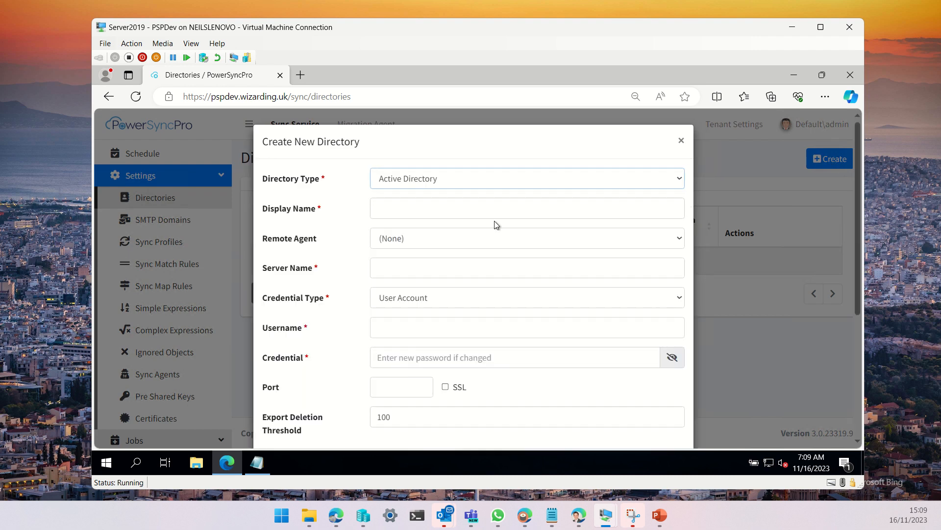
{"action": "left_click", "coordinate": [404, 214]}
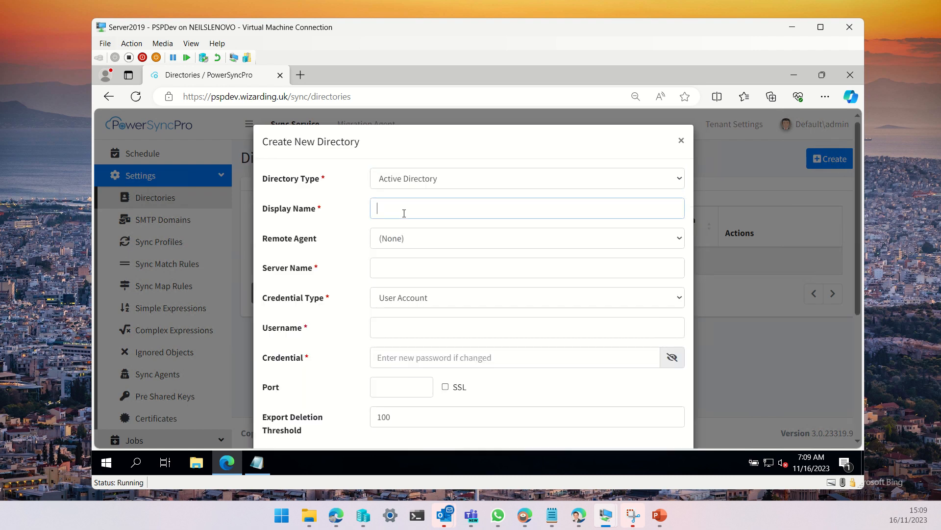
{"action": "type", "text": "smidgin.uk"}
Set the directory's server name to dc01.smidgin.uk
{"action": "double_click", "coordinate": [404, 213]}
{"action": "key", "text": "ctrl+c"}
{"action": "left_click", "coordinate": [386, 268]}
{"action": "type", "text": "dc01"}
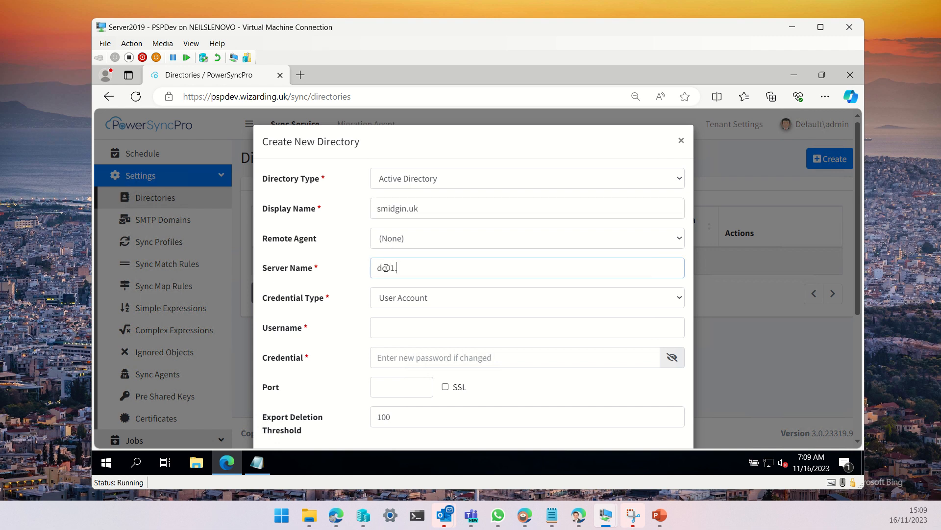
{"action": "type", "text": "."}
{"action": "key", "text": "ctrl+v"}
Enter psp as the username and fill in the account password as the credential
{"action": "left_click", "coordinate": [400, 328]}
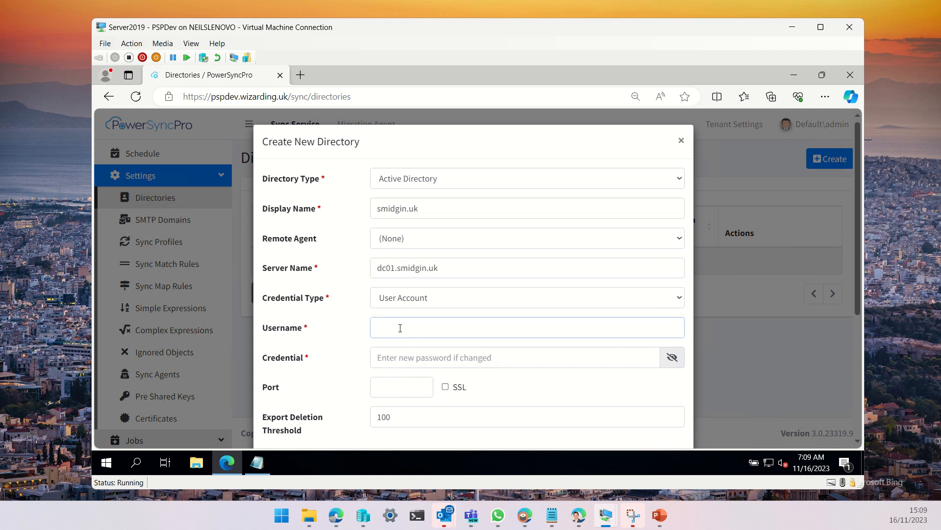
{"action": "type", "text": "psp"}
{"action": "key", "text": "Tab"}
{"action": "type", "text": "•••••"}
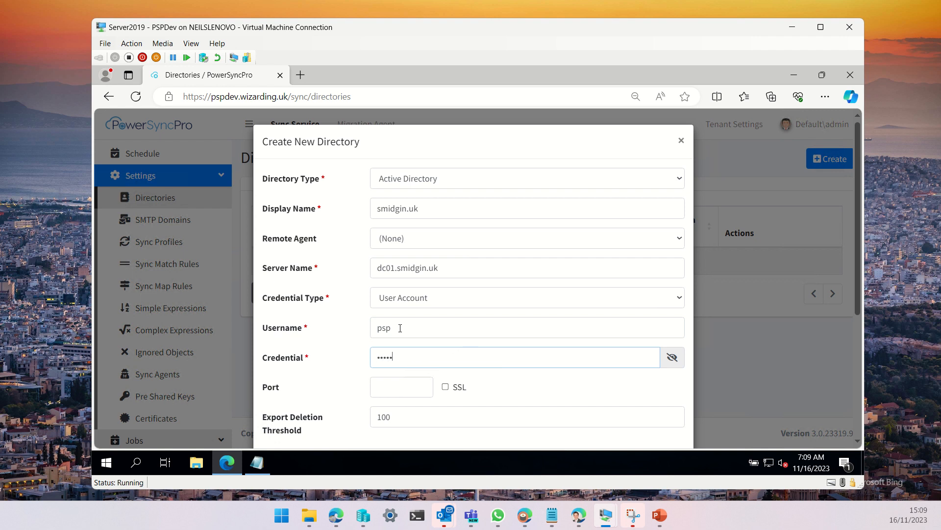
{"action": "type", "text": "•••••"}
Save the new smidgin.uk directory
{"action": "scroll", "coordinate": [544, 308], "scroll_direction": "down", "scroll_amount": 1}
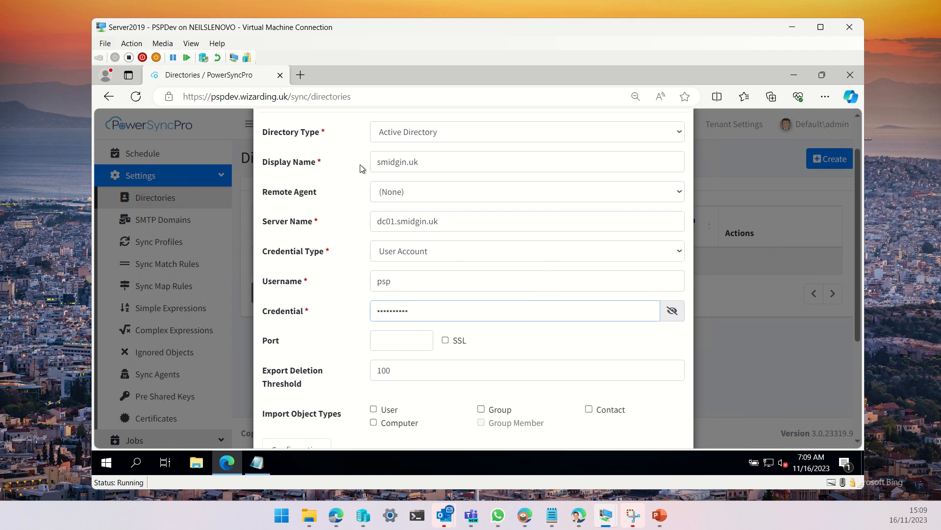
{"action": "left_click", "coordinate": [401, 196]}
{"action": "left_click", "coordinate": [330, 189]}
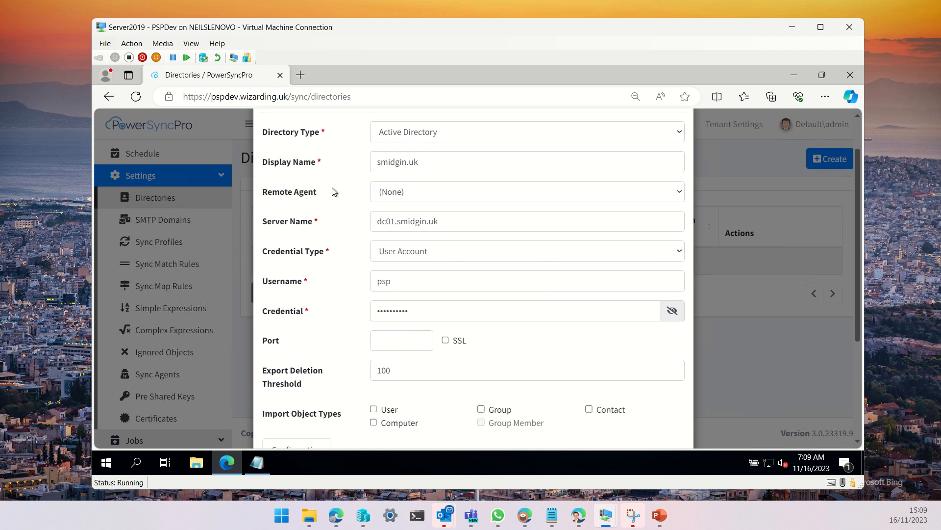
{"action": "scroll", "coordinate": [588, 299], "scroll_direction": "down", "scroll_amount": 4}
{"action": "left_click", "coordinate": [654, 415]}
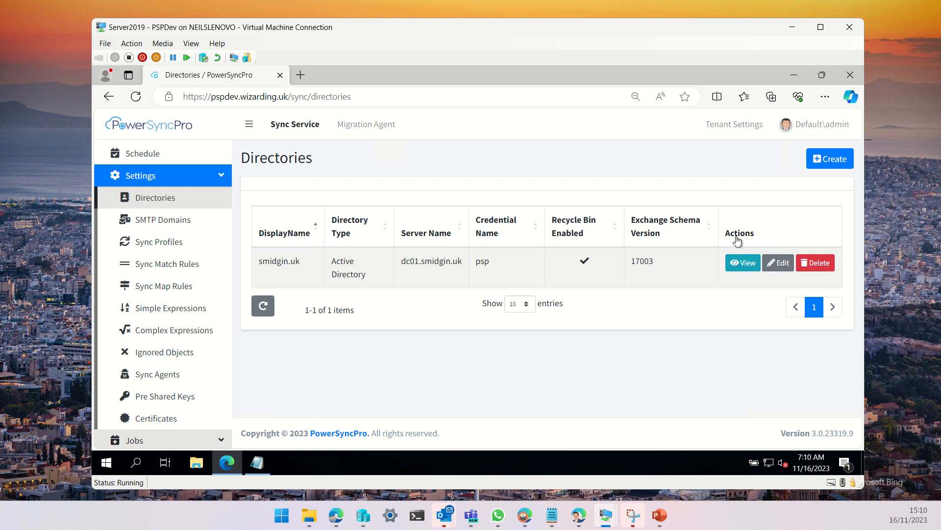
Delete the smidgin.uk directory
{"action": "left_click", "coordinate": [824, 266]}
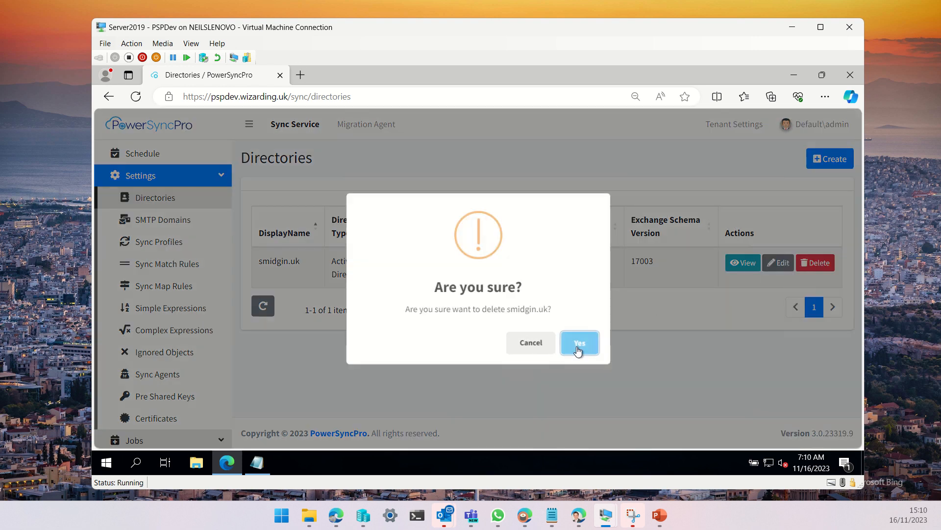
{"action": "left_click", "coordinate": [581, 348]}
In the hosts file, uncomment the 127.0.0.1 dc01.smidgin.uk entry and copy the domain name, then minimize Notepad
{"action": "left_click", "coordinate": [257, 462]}
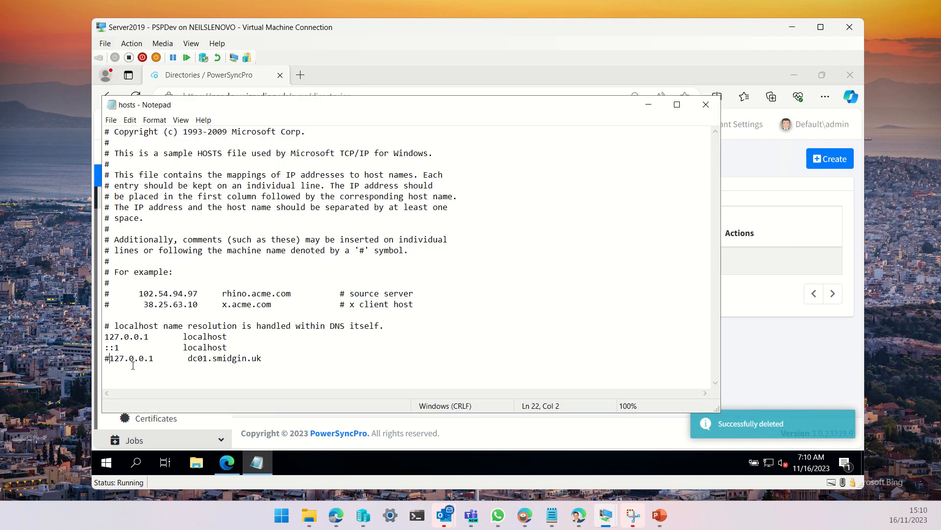
{"action": "key", "text": "BackSpace"}
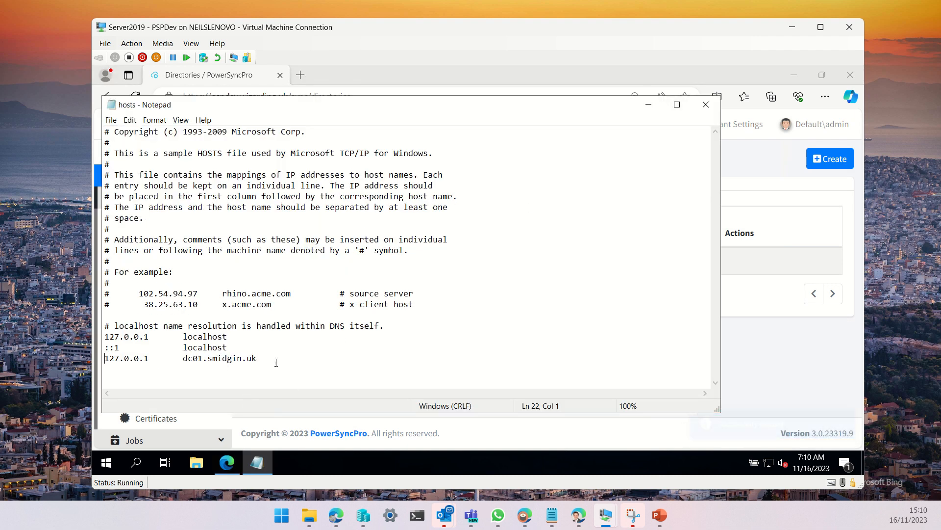
{"action": "left_click_drag", "start_coordinate": [256, 359], "coordinate": [202, 359]}
{"action": "key", "text": "ctrl+c"}
{"action": "left_click", "coordinate": [648, 108]}
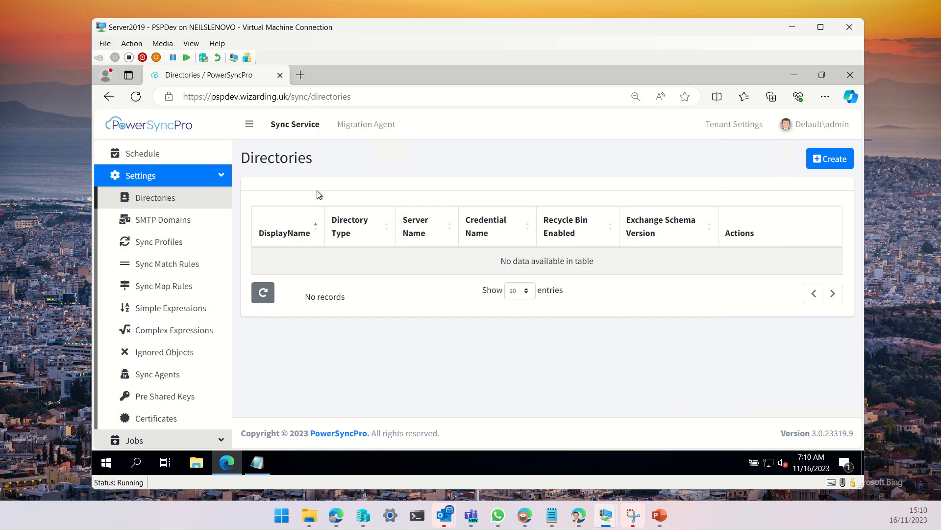
Start another Active Directory directory and paste smidgin.uk as its display name
{"action": "left_click", "coordinate": [825, 164]}
{"action": "left_click", "coordinate": [425, 179]}
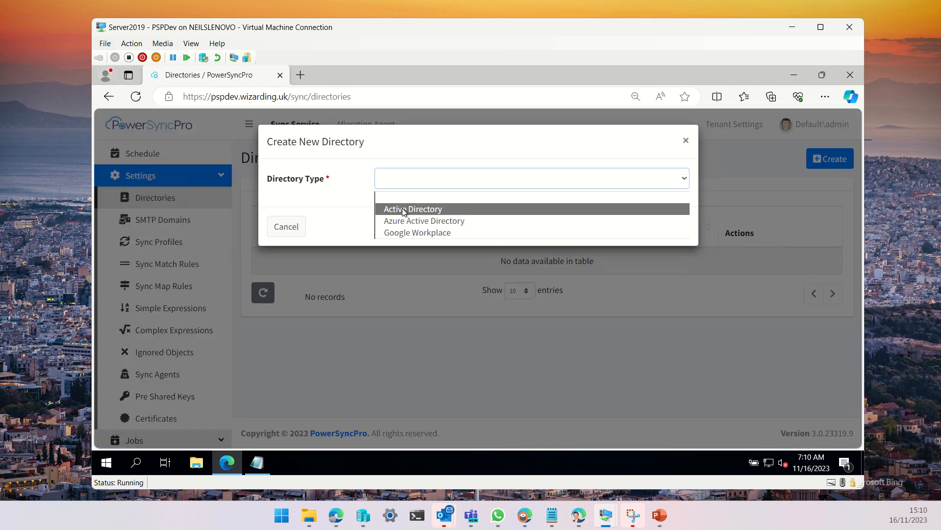
{"action": "left_click", "coordinate": [404, 208]}
{"action": "left_click", "coordinate": [410, 208]}
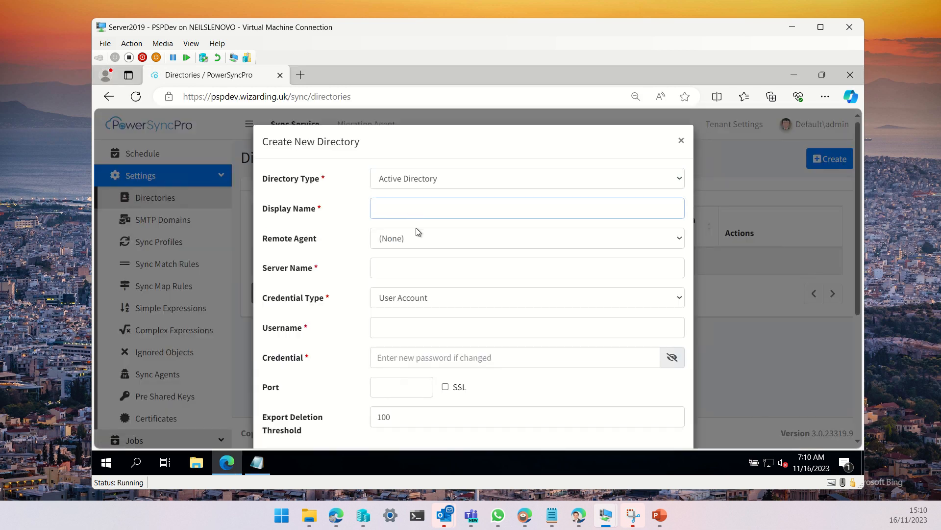
{"action": "key", "text": "ctrl+v"}
Set the server name to dc01.smidgin.uk
{"action": "left_click", "coordinate": [366, 263]}
{"action": "type", "text": "dc01."}
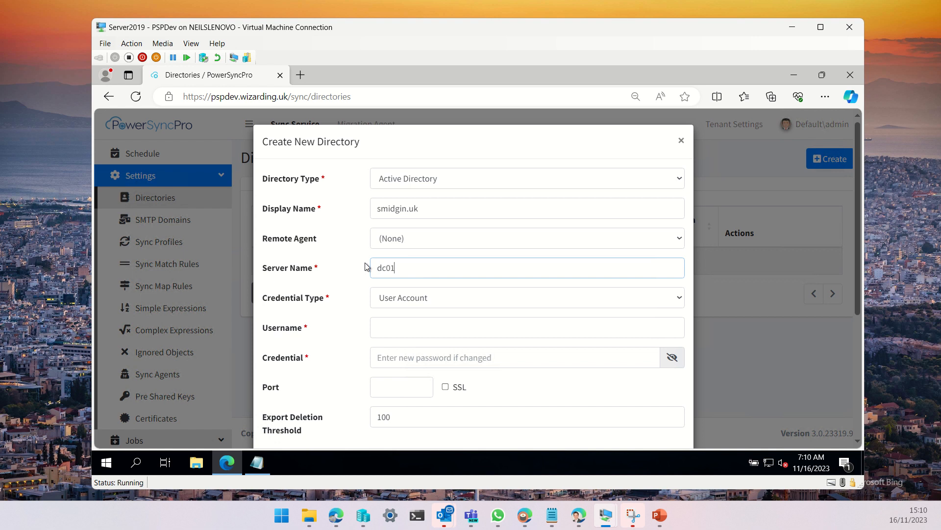
{"action": "key", "text": "ctrl+v"}
Enter psp as the username and fill in the account password as the credential
{"action": "left_click", "coordinate": [406, 329]}
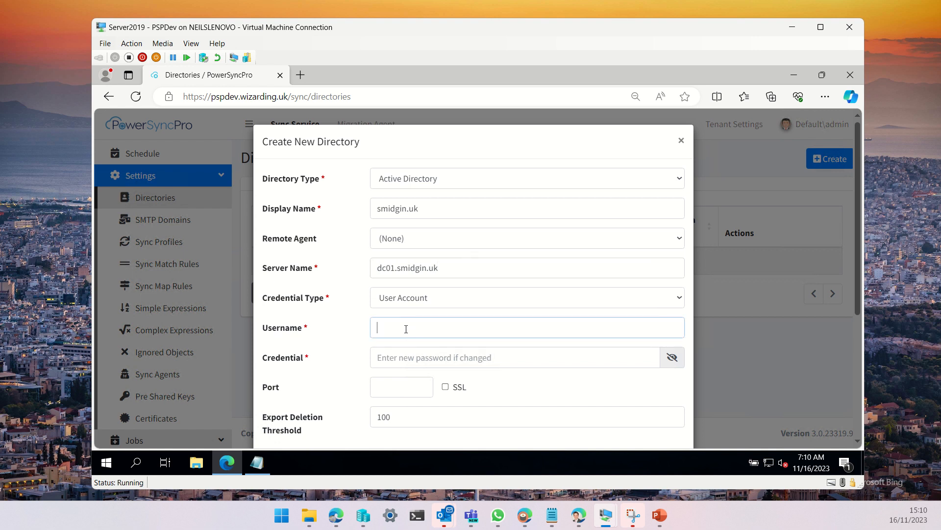
{"action": "type", "text": "psp"}
{"action": "key", "text": "Tab"}
{"action": "type", "text": "p••••"}
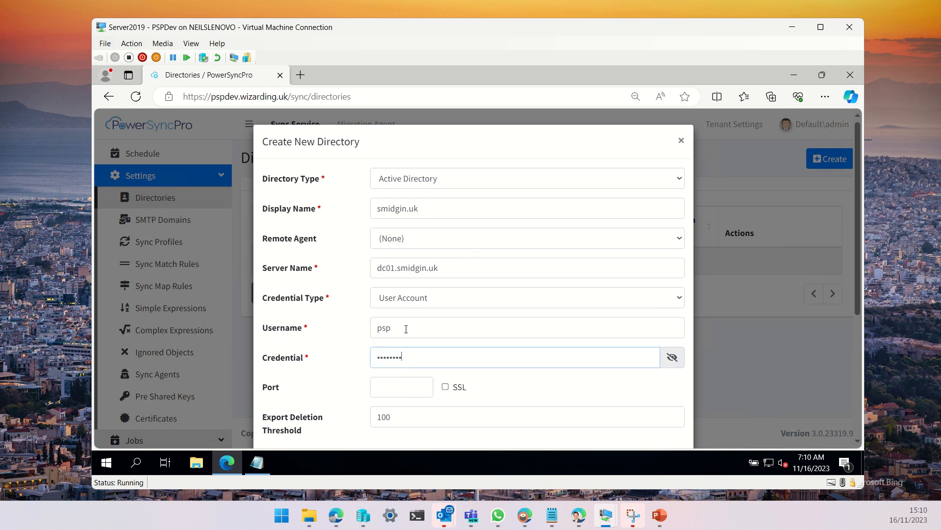
Try to save the directory, then cancel the running jobs and the directory dialog
{"action": "scroll", "coordinate": [448, 311], "scroll_direction": "down", "scroll_amount": 5}
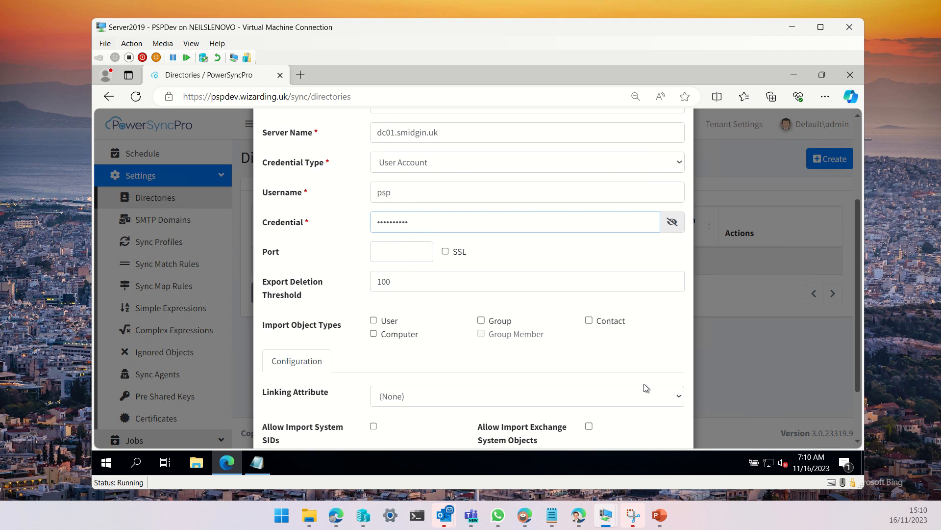
{"action": "left_click", "coordinate": [667, 415]}
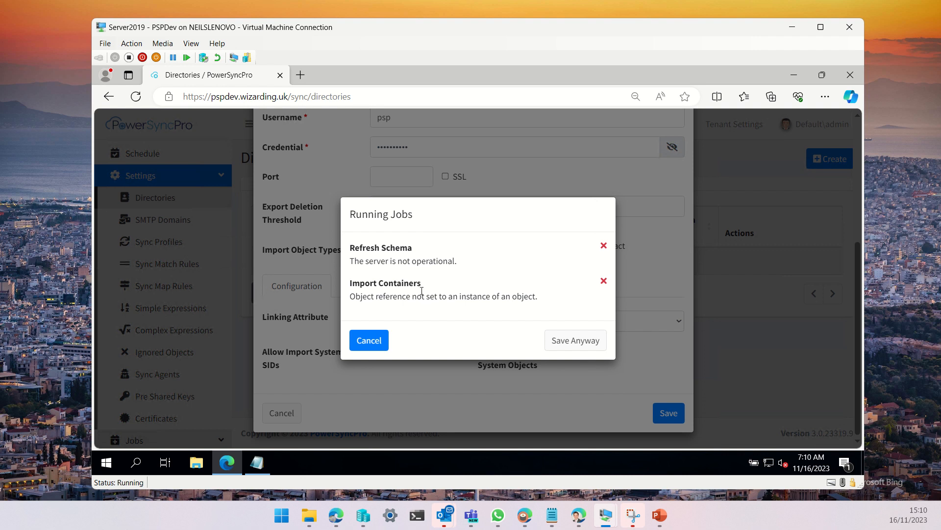
{"action": "left_click", "coordinate": [372, 345]}
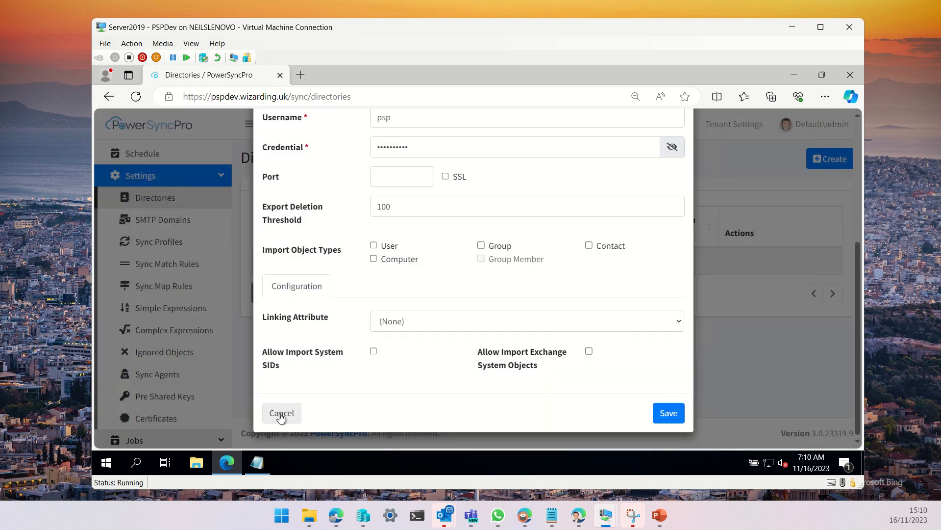
{"action": "left_click", "coordinate": [282, 414]}
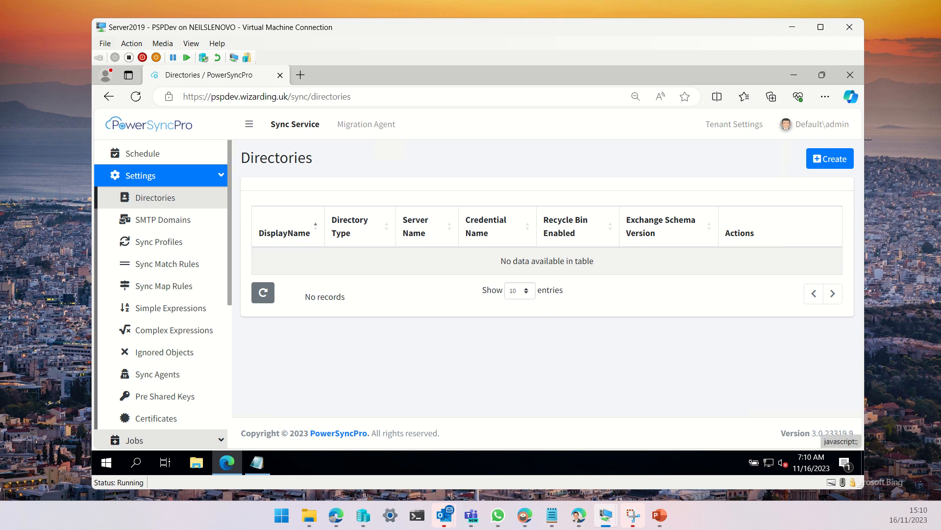
On the wizarding.uk server, launch PSPRemoteDcAgentInstaller and advance the setup wizard to the Connection page
{"action": "key", "text": "alt+Tab"}
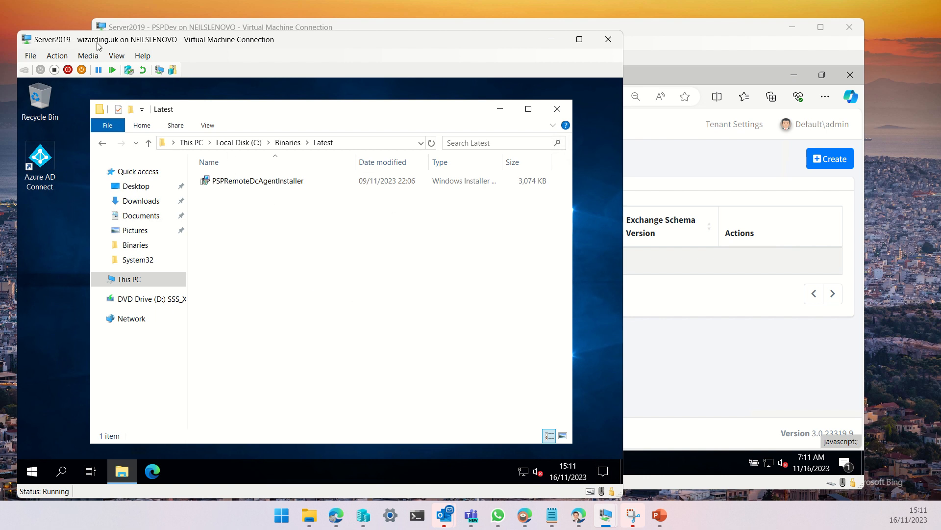
{"action": "double_click", "coordinate": [245, 182]}
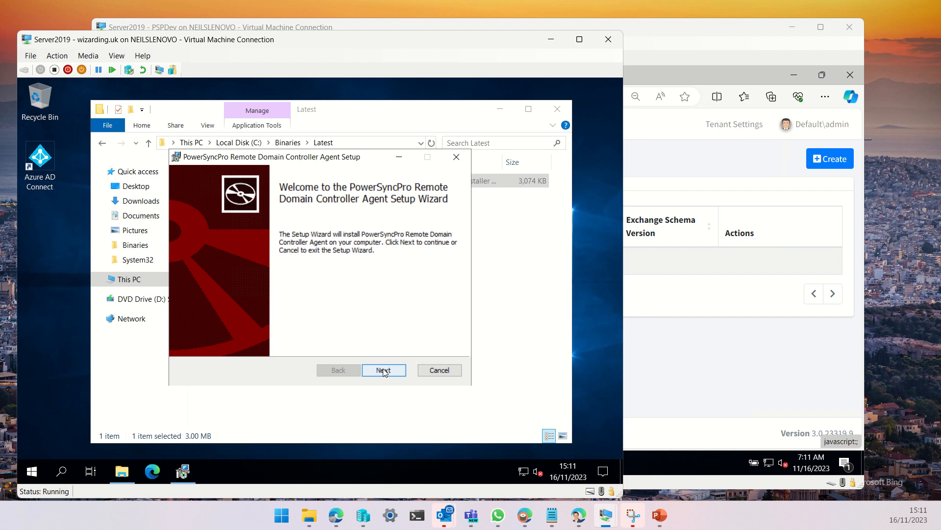
{"action": "left_click", "coordinate": [385, 372]}
{"action": "left_click", "coordinate": [384, 371]}
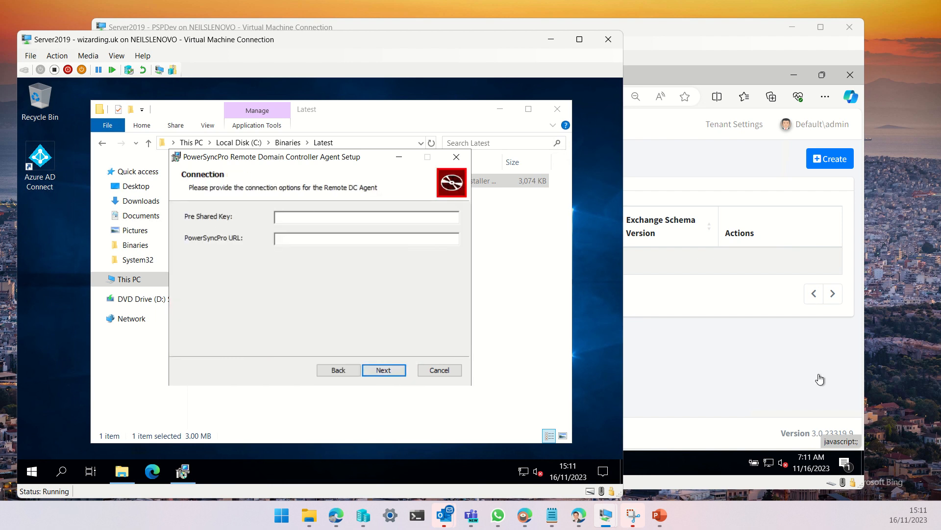
Open the Sync Service's Pre Shared Keys page and start adding a new PSK
{"action": "left_click", "coordinate": [676, 354]}
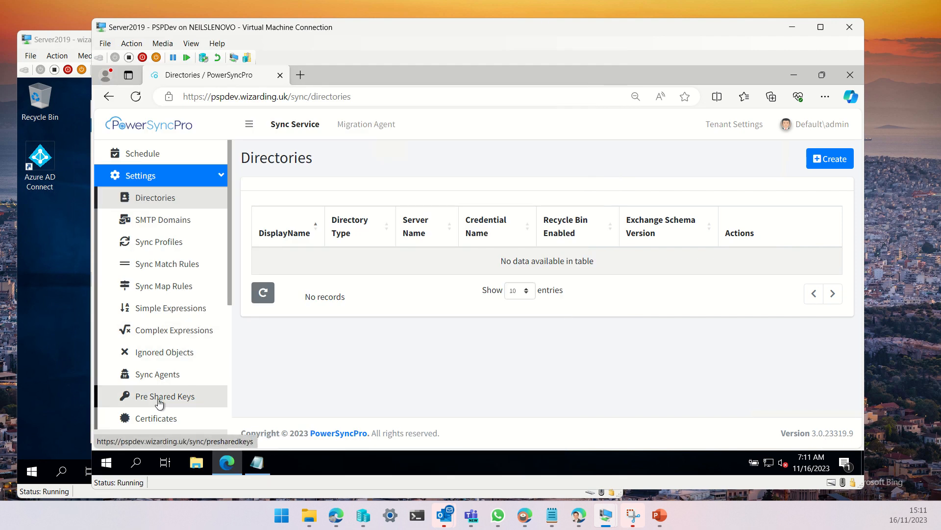
{"action": "left_click", "coordinate": [381, 126]}
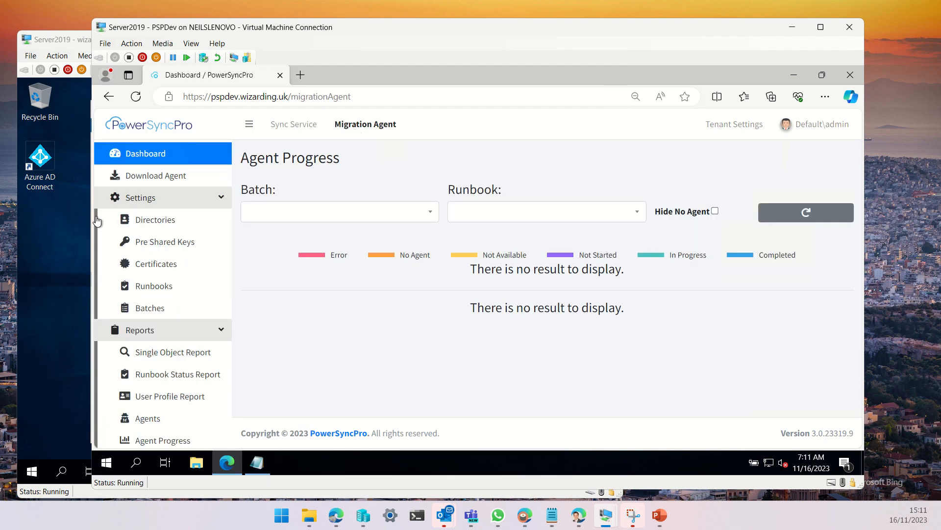
{"action": "left_click", "coordinate": [154, 243]}
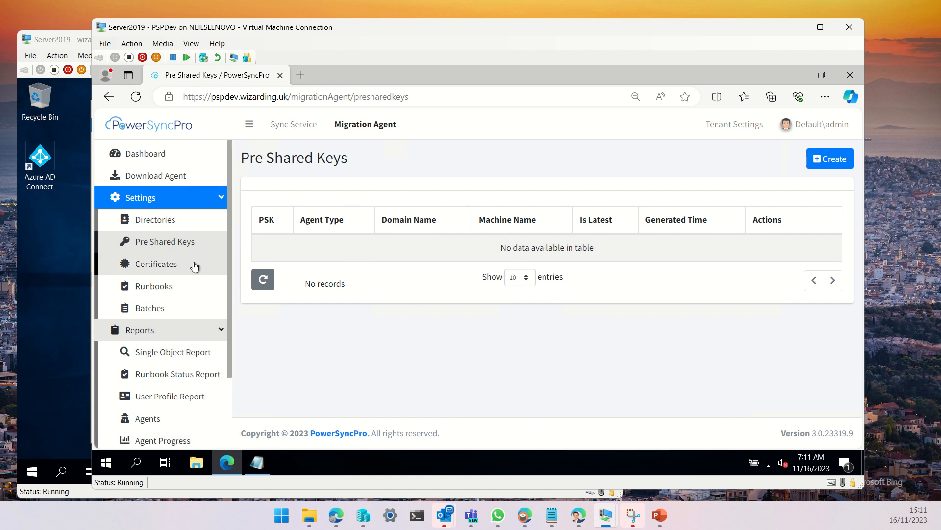
{"action": "left_click", "coordinate": [302, 131]}
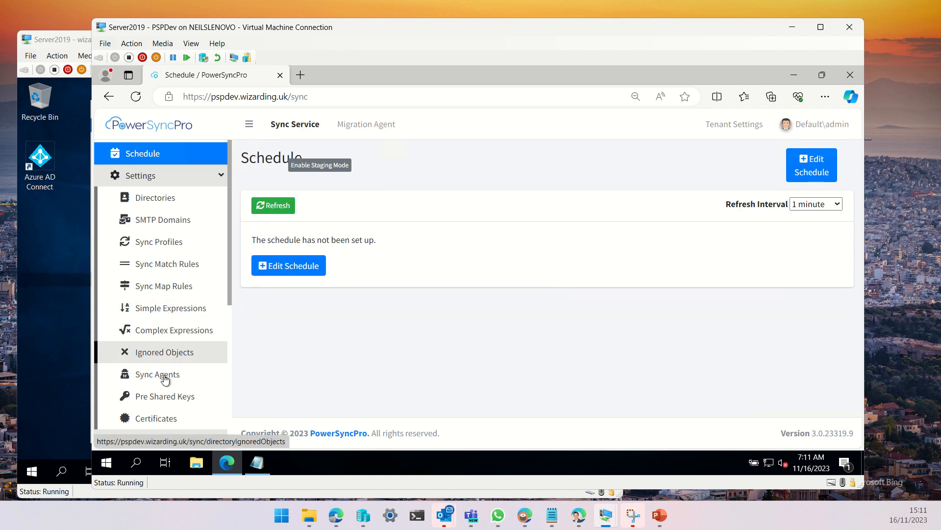
{"action": "left_click", "coordinate": [177, 406]}
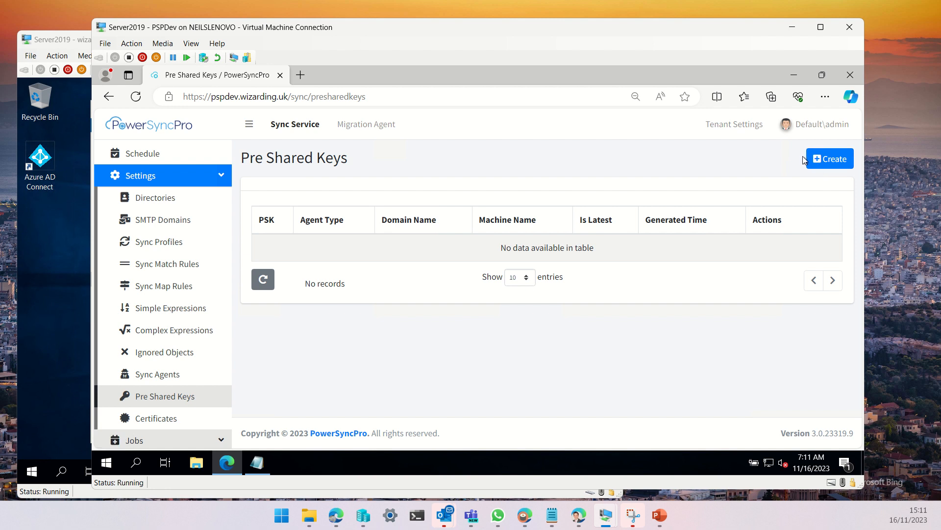
{"action": "left_click", "coordinate": [833, 160]}
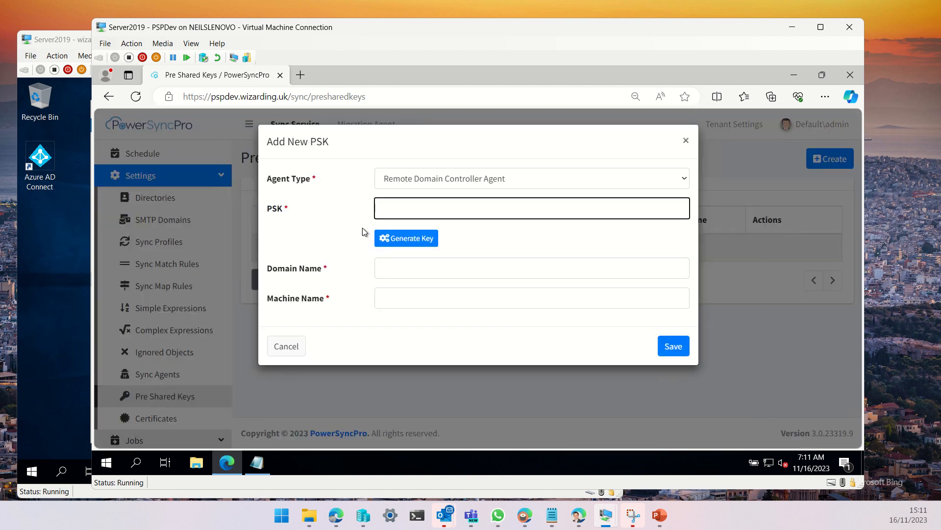
Generate a PSK for domain wizarding.uk and machine dc01, then select the generated key
{"action": "left_click", "coordinate": [410, 238]}
{"action": "left_click", "coordinate": [418, 268]}
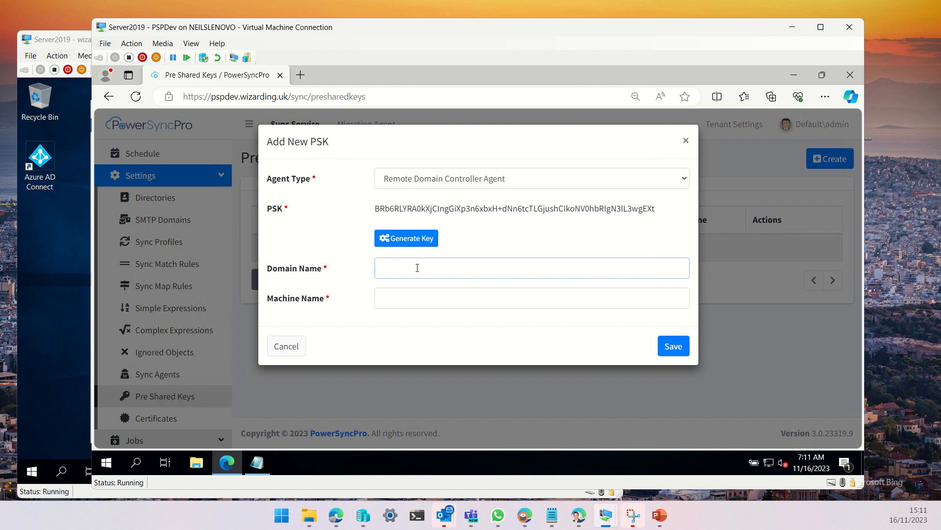
{"action": "type", "text": "wizarding.uk"}
{"action": "key", "text": "Tab"}
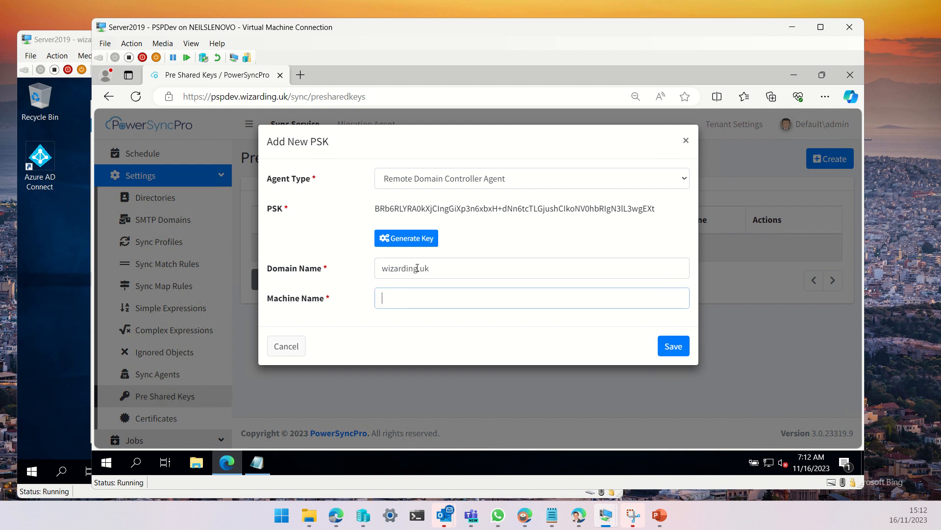
{"action": "type", "text": "dc01"}
{"action": "left_click_drag", "start_coordinate": [657, 208], "coordinate": [340, 208]}
{"action": "key", "text": "ctrl+c"}
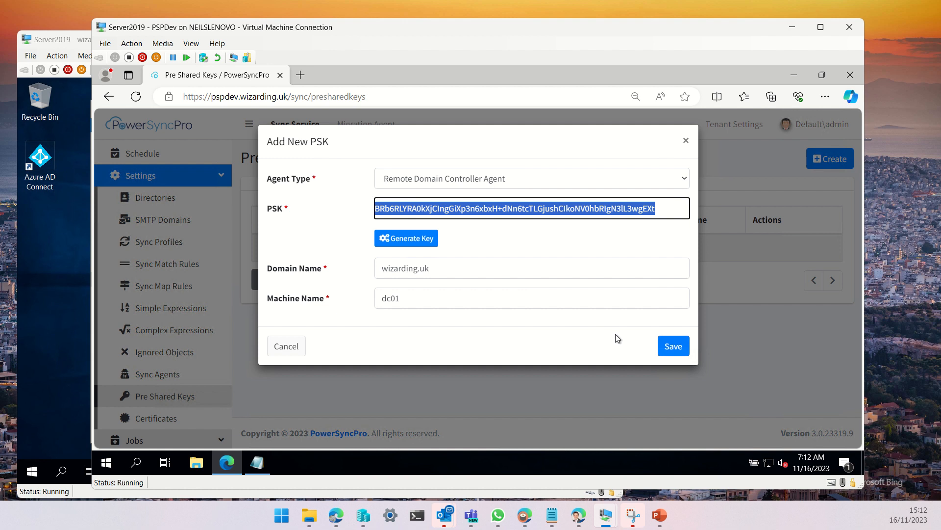
Save the new PSK and paste it as the Pre Shared Key in the agent installer on the wizarding.uk server
{"action": "left_click", "coordinate": [673, 346]}
{"action": "left_click", "coordinate": [33, 231]}
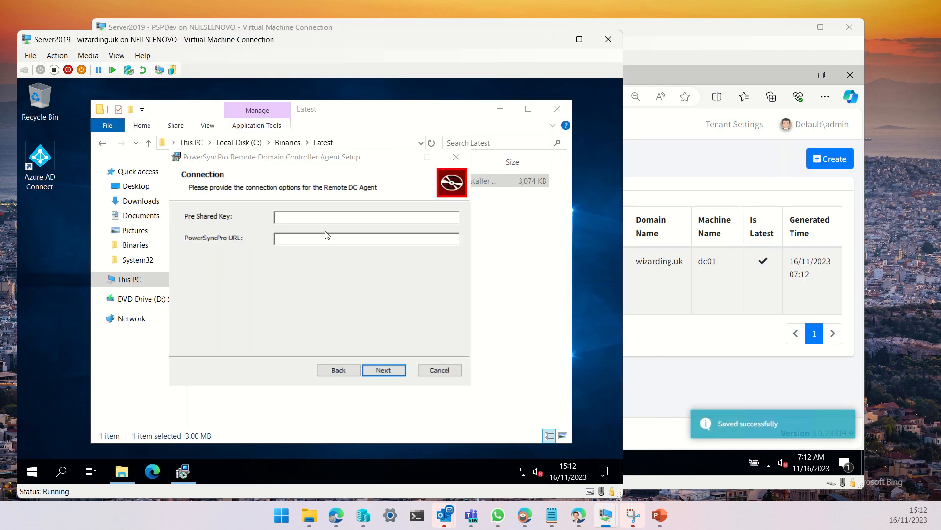
{"action": "key", "text": "ctrl+v"}
Create a Remote Domain Controller Agent certificate named PowerSyncPro Agent Service, valid for 12 months
{"action": "left_click", "coordinate": [700, 350]}
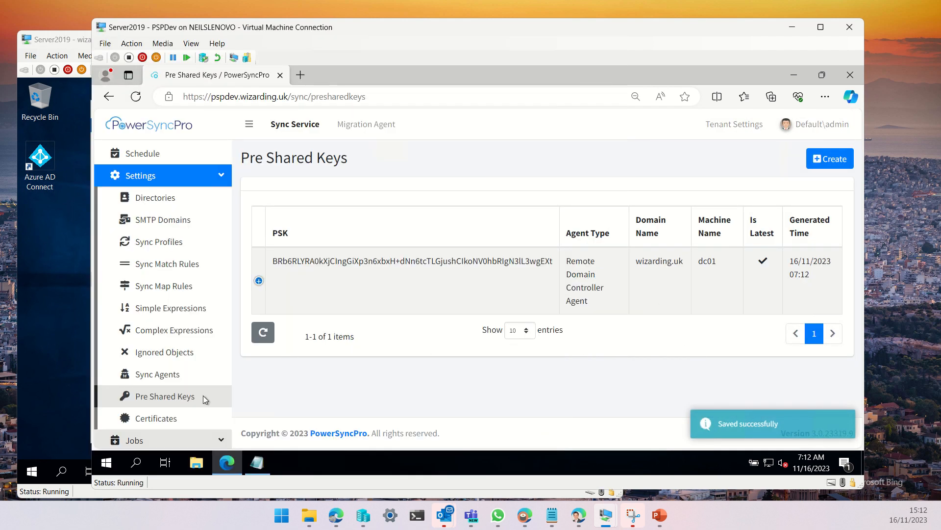
{"action": "left_click", "coordinate": [182, 418]}
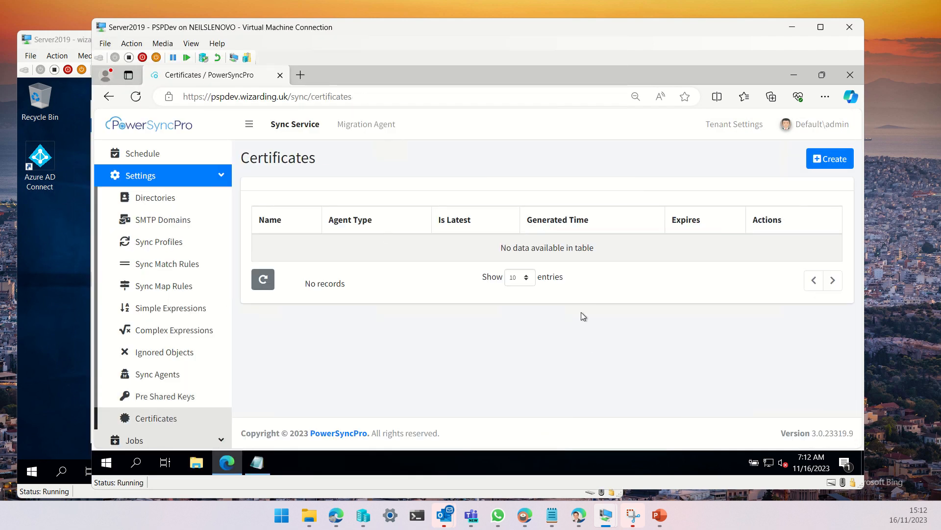
{"action": "left_click", "coordinate": [837, 164]}
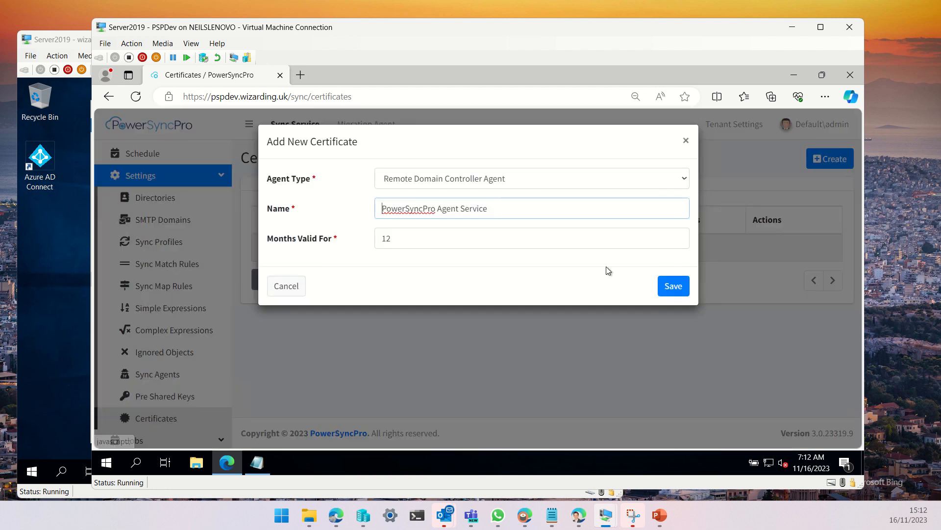
{"action": "left_click", "coordinate": [676, 288]}
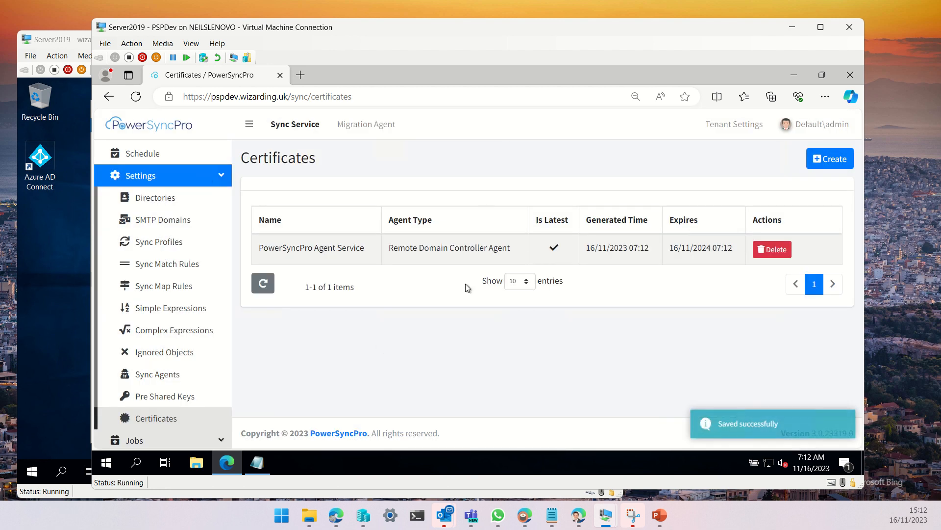
Paste the PowerSyncPro URL into the installer's Connection page and continue to the Service Account page
{"action": "left_click", "coordinate": [57, 31]}
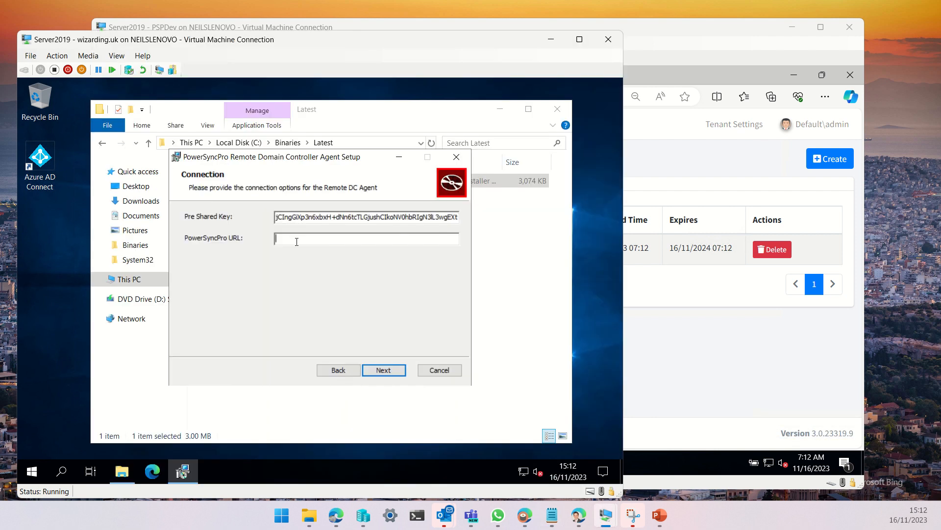
{"action": "type", "text": "https://pspdev.wizarding.uk:5001/agent"}
{"action": "left_click", "coordinate": [389, 368]}
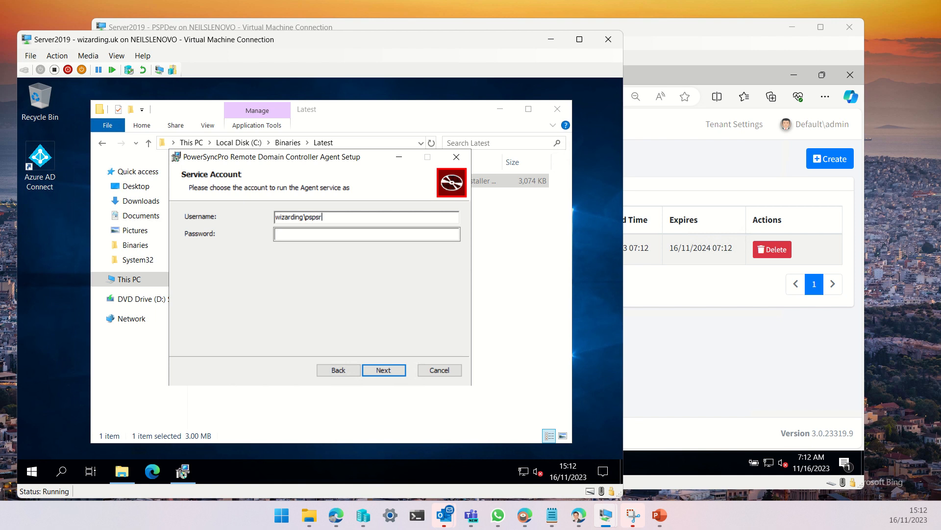
Set the service account username to wizarding\pspsrv, enter its password, and continue
{"action": "type", "text": "v"}
{"action": "key", "text": "Tab"}
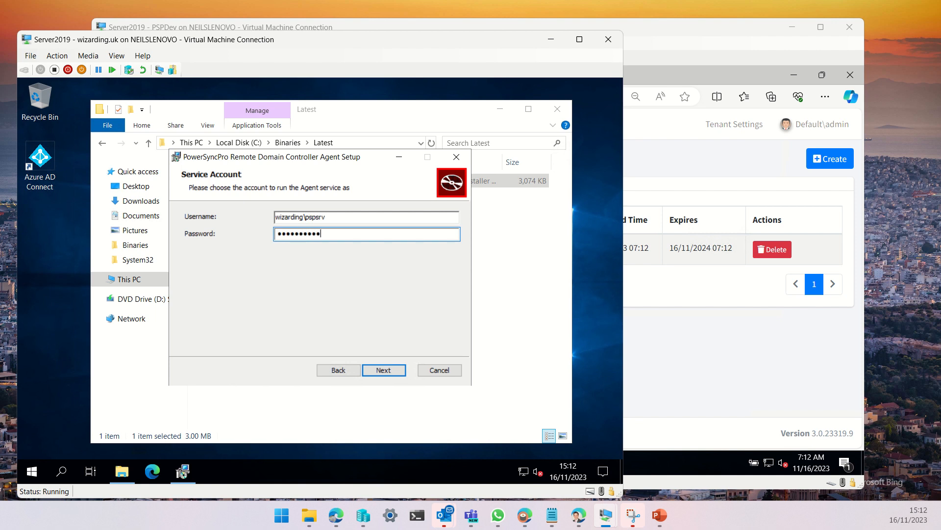
{"action": "key", "text": "Return"}
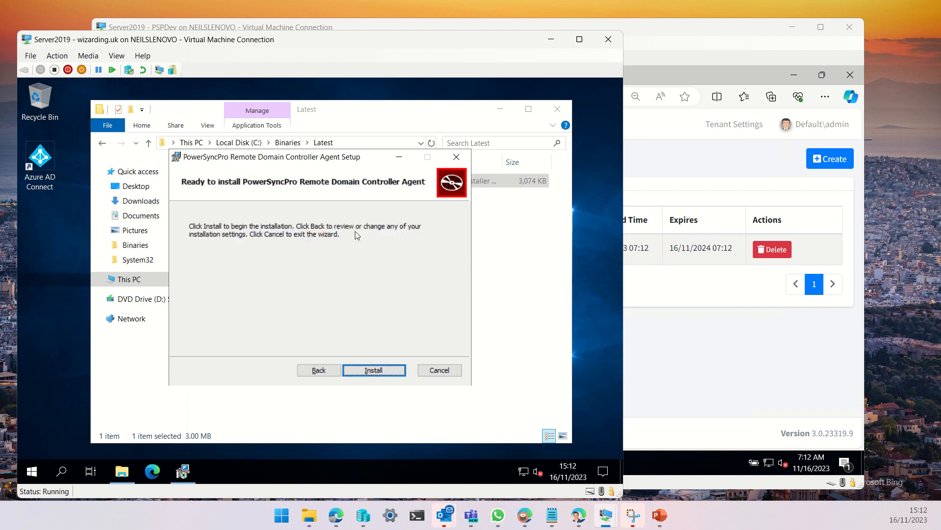
Install the agent, then finish the wizard with Run Configuration Tool enabled
{"action": "left_click", "coordinate": [373, 373]}
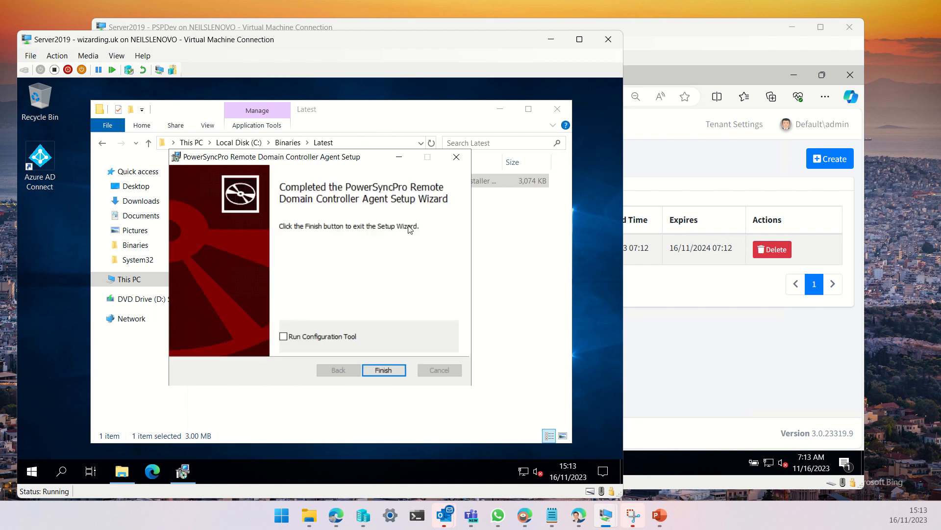
{"action": "left_click", "coordinate": [283, 337]}
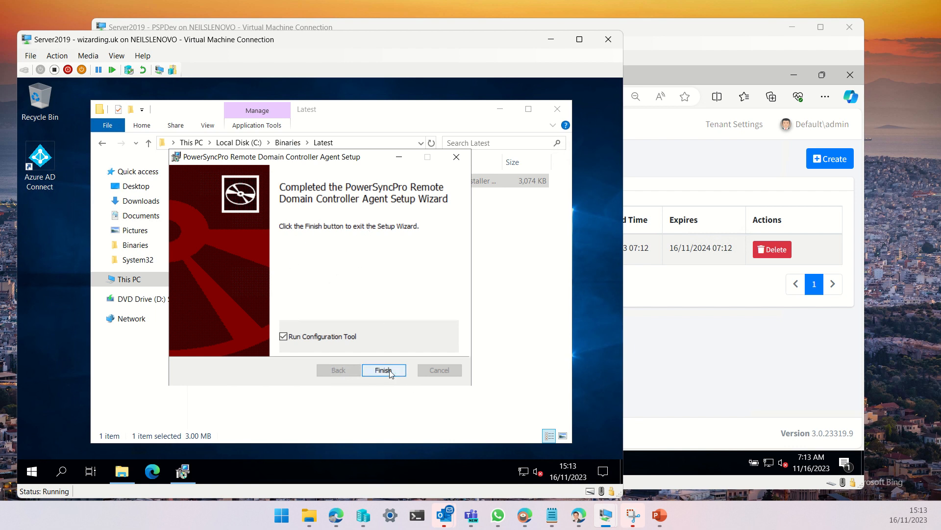
{"action": "left_click", "coordinate": [365, 370]}
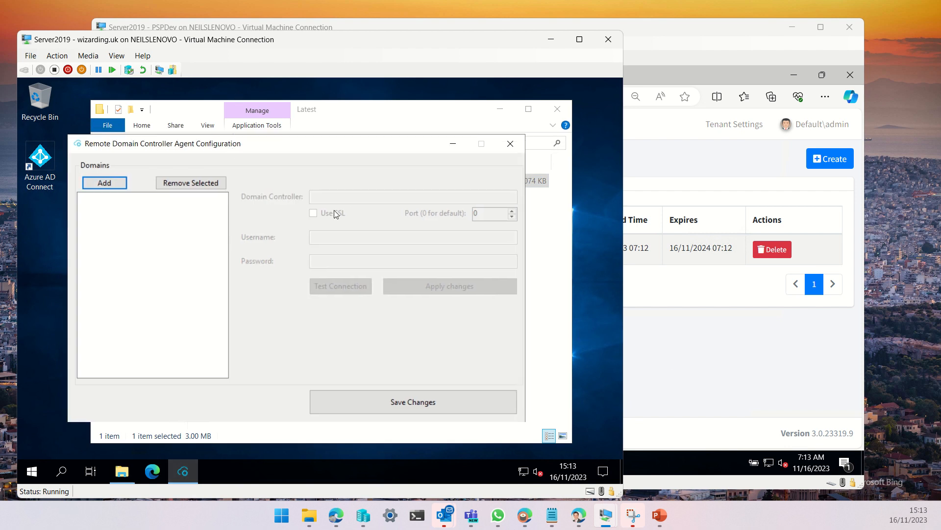
Approve the DC01 Remote Domain Controller Agent on the Sync Agents page
{"action": "left_click", "coordinate": [217, 24]}
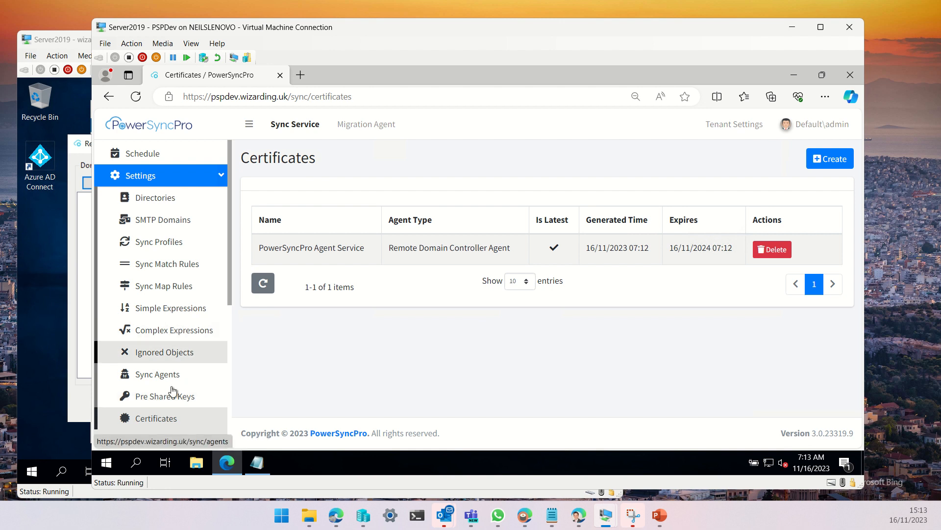
{"action": "left_click", "coordinate": [173, 401]}
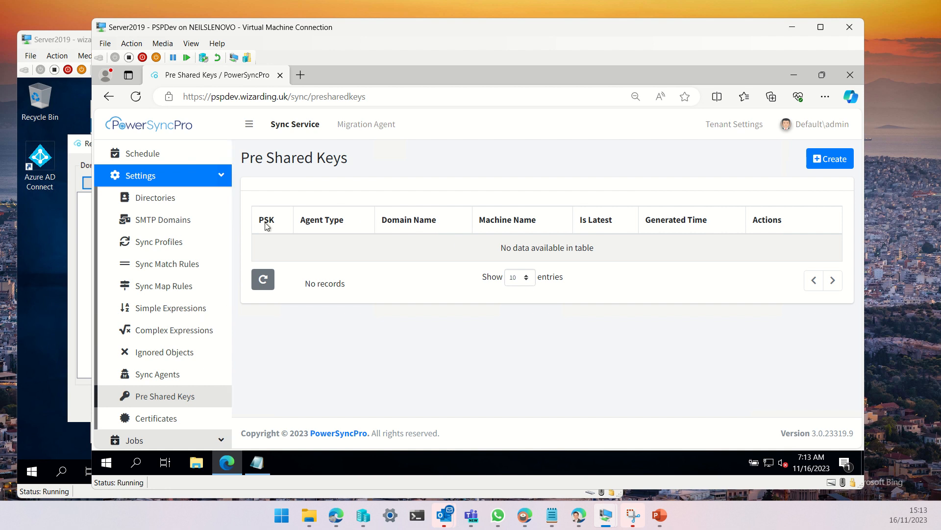
{"action": "left_click", "coordinate": [162, 376]}
{"action": "scroll", "coordinate": [521, 222], "scroll_direction": "down", "scroll_amount": 1}
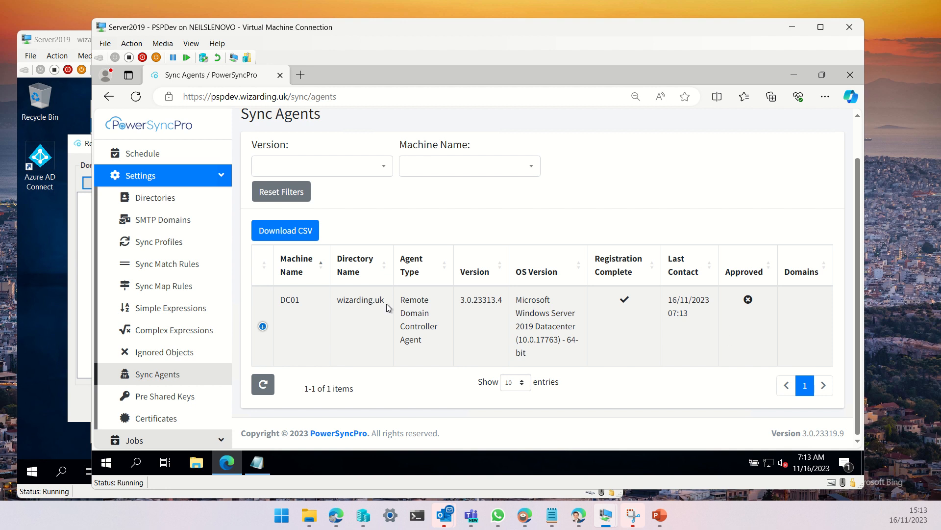
{"action": "left_click", "coordinate": [262, 327]}
{"action": "scroll", "coordinate": [441, 401], "scroll_direction": "down", "scroll_amount": 1}
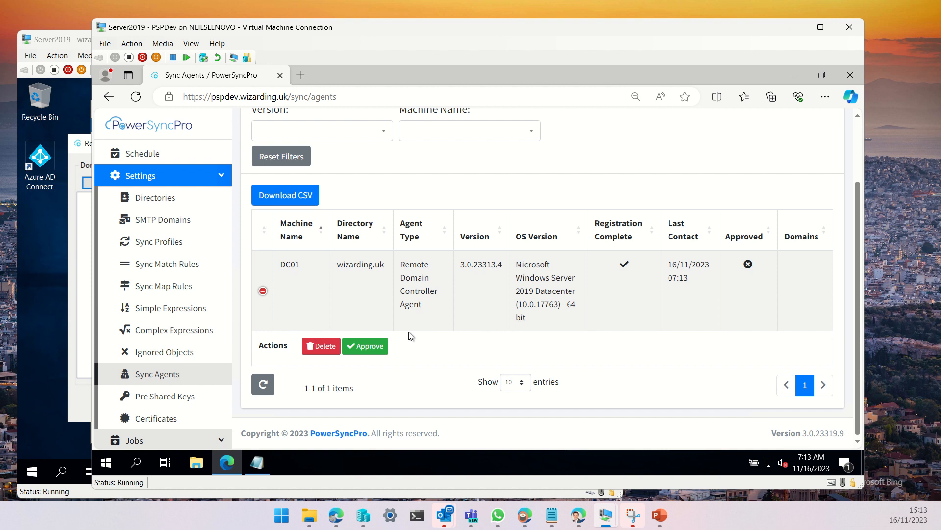
{"action": "left_click", "coordinate": [374, 347]}
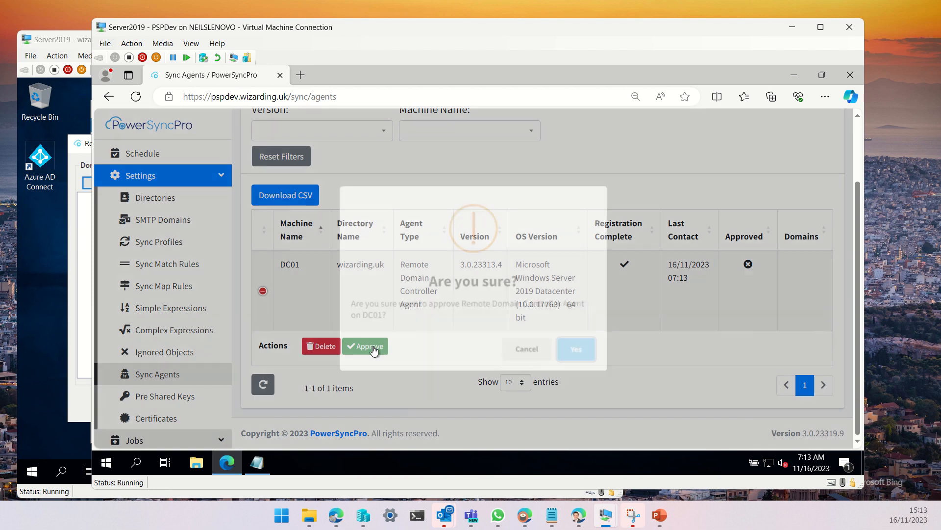
{"action": "left_click", "coordinate": [583, 347]}
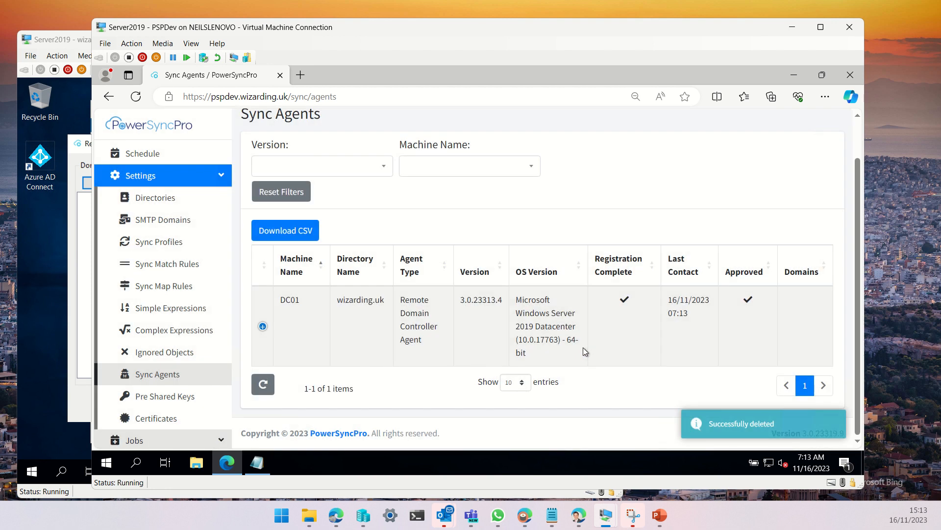
Try to create an Active Directory directory using remote agent DC01 and pick its domain, then close the dialog
{"action": "left_click", "coordinate": [156, 195]}
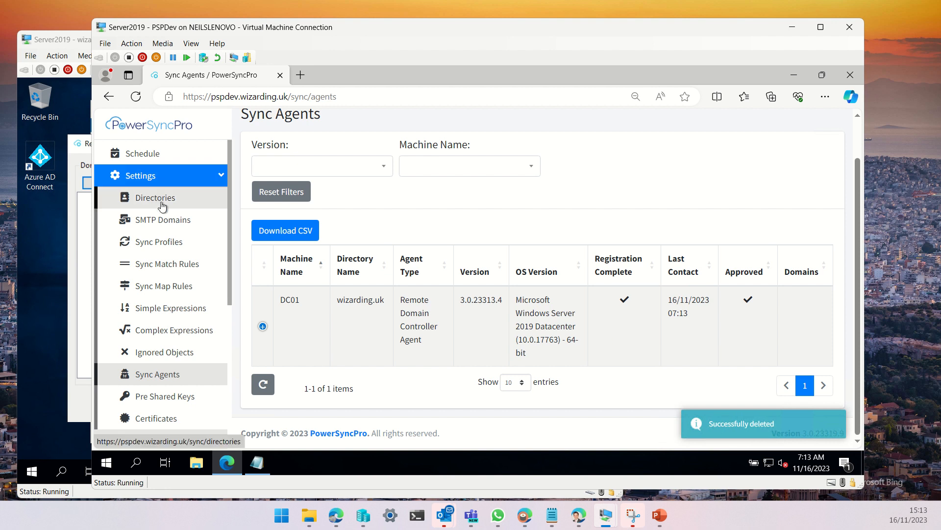
{"action": "left_click", "coordinate": [849, 166]}
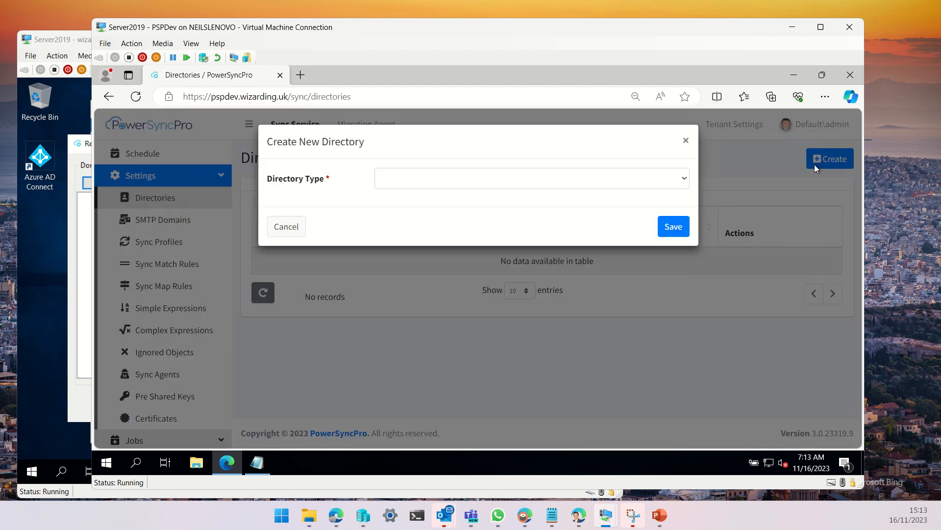
{"action": "left_click", "coordinate": [446, 185]}
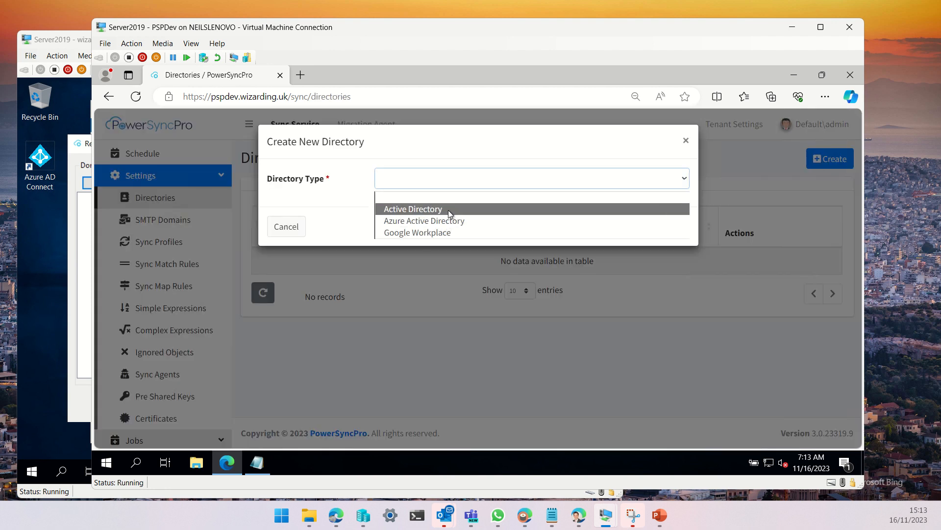
{"action": "left_click", "coordinate": [443, 208]}
{"action": "left_click", "coordinate": [427, 238]}
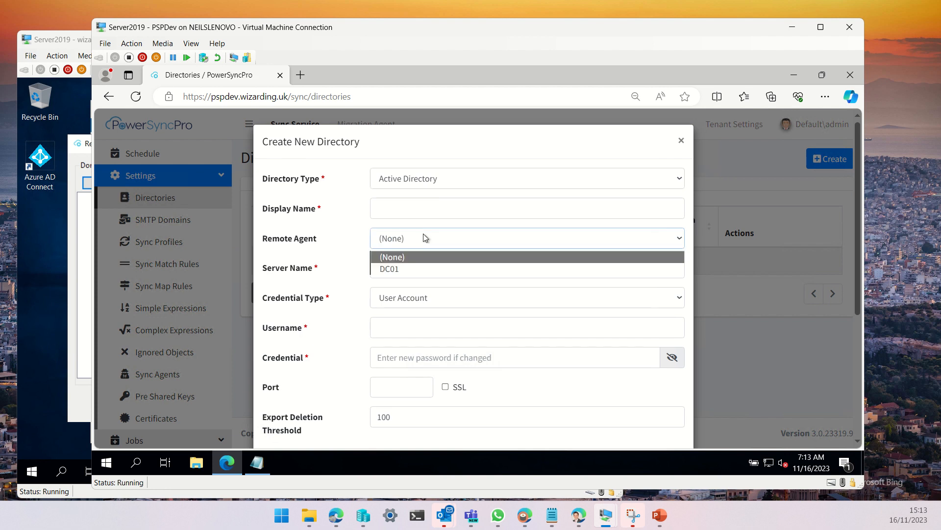
{"action": "left_click", "coordinate": [392, 270]}
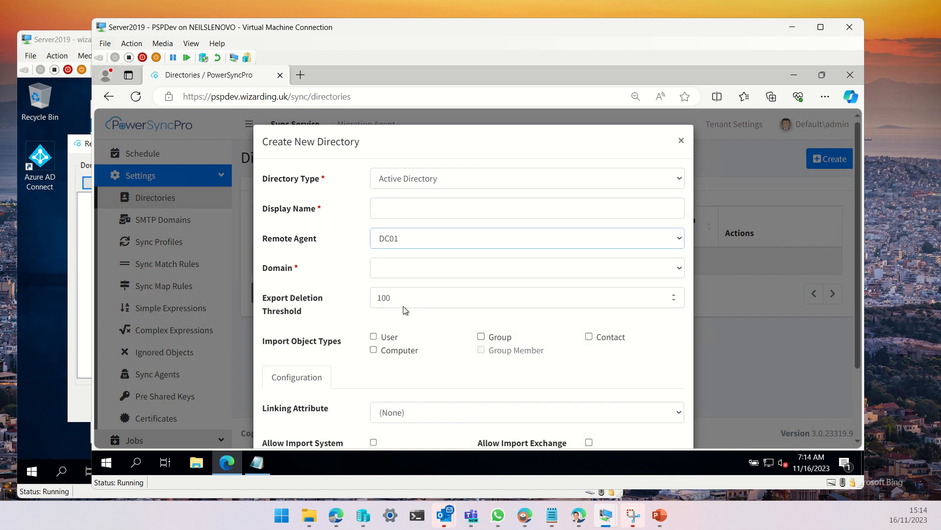
{"action": "left_click", "coordinate": [425, 271]}
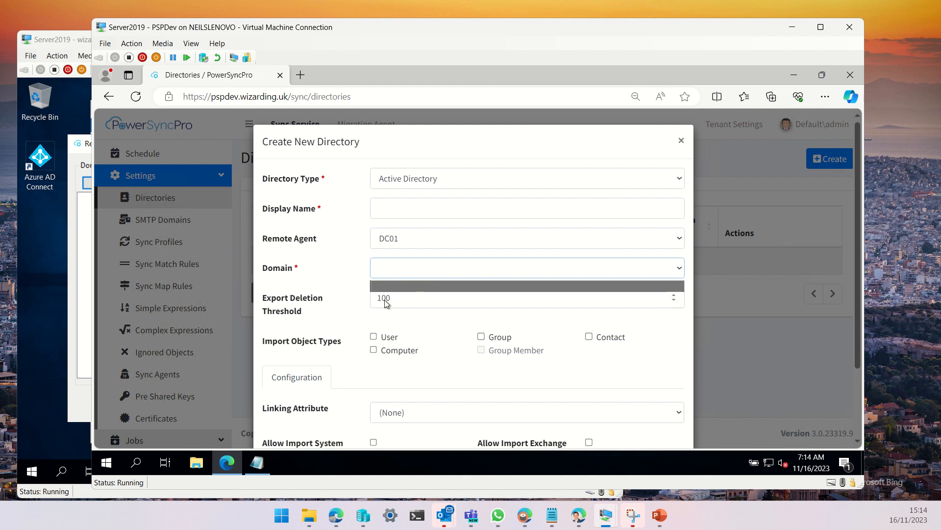
{"action": "left_click", "coordinate": [328, 272]}
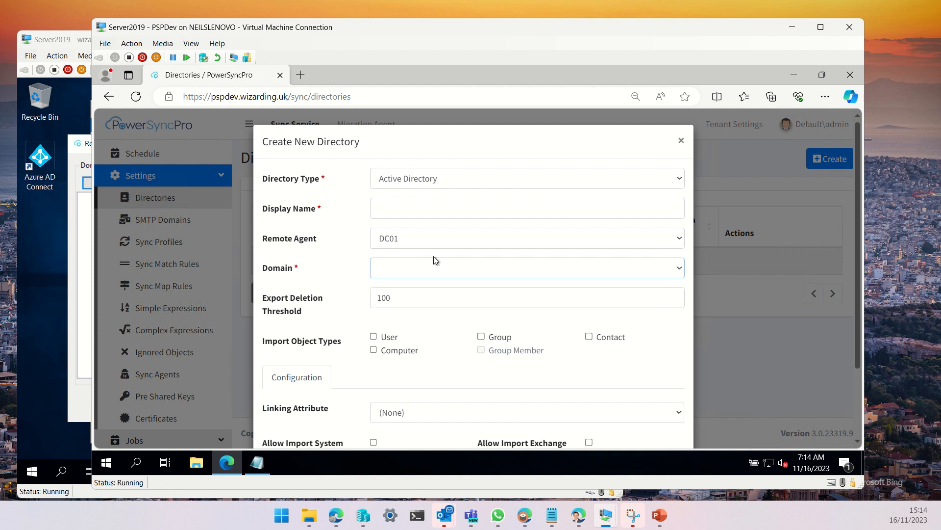
{"action": "left_click", "coordinate": [426, 270]}
{"action": "left_click", "coordinate": [325, 270]}
{"action": "left_click", "coordinate": [681, 141]}
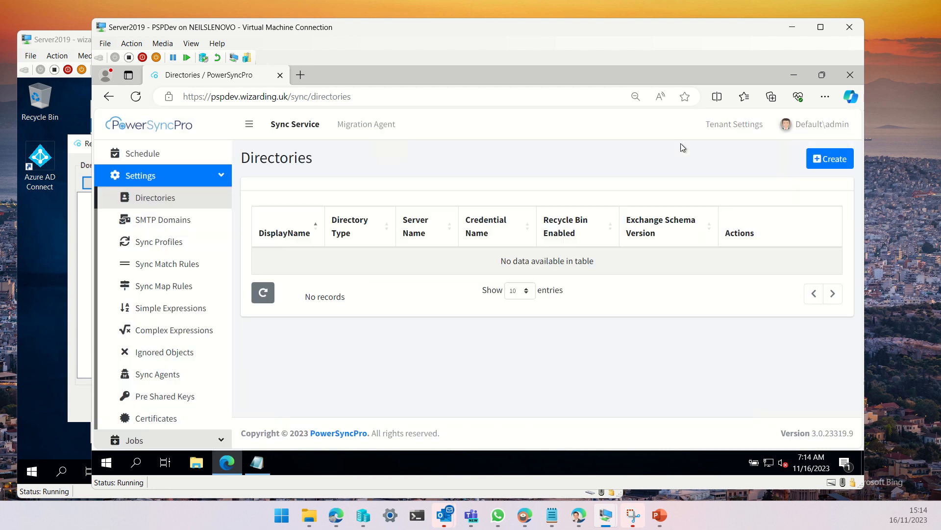
Add a domain in the agent configuration tool with domain controller dc01.smidgin.uk
{"action": "left_click", "coordinate": [66, 45]}
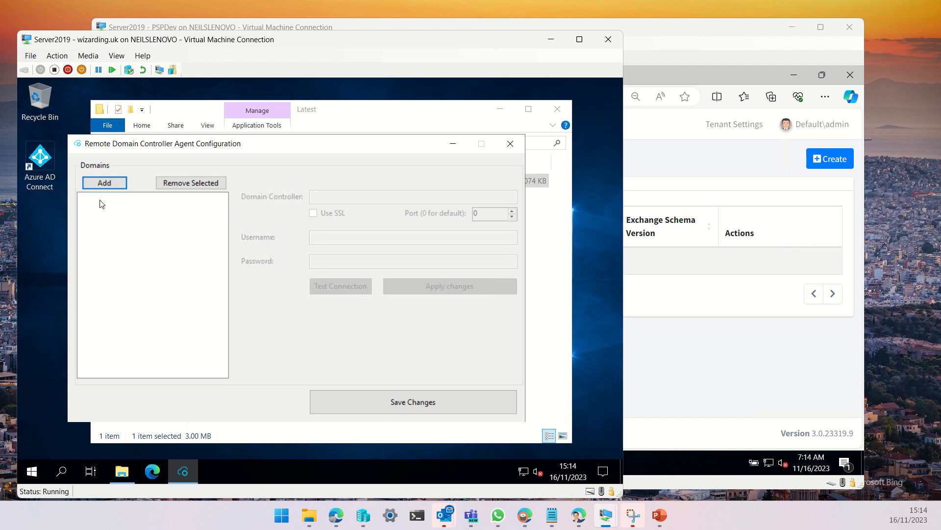
{"action": "left_click", "coordinate": [104, 182]}
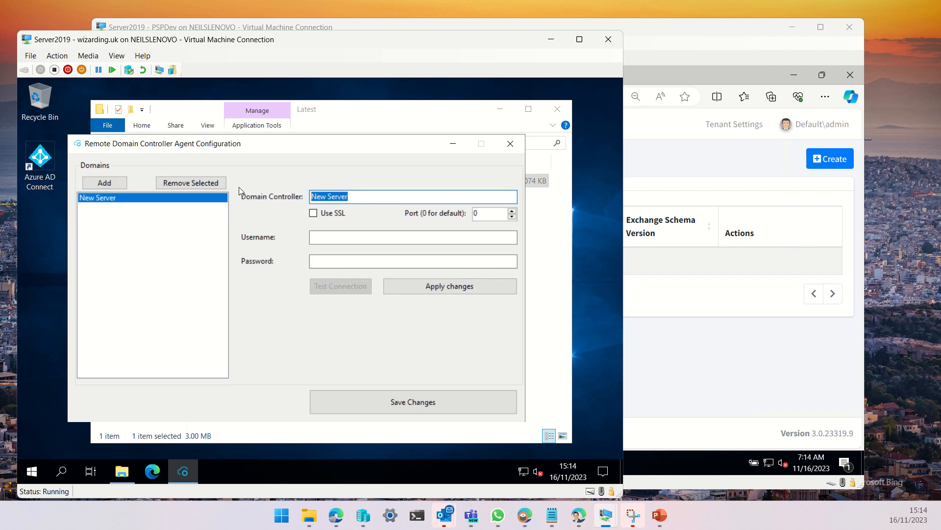
{"action": "type", "text": "dc01."}
{"action": "type", "text": "https://pspdev.wizarding.uk:5001/agent"}
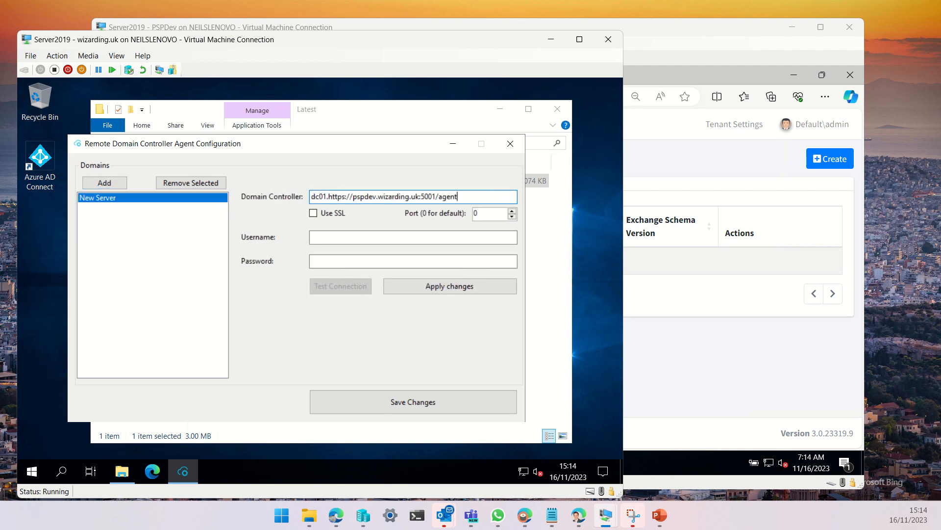
{"action": "left_click", "coordinate": [329, 196], "text": "shift"}
{"action": "type", "text": "smi"}
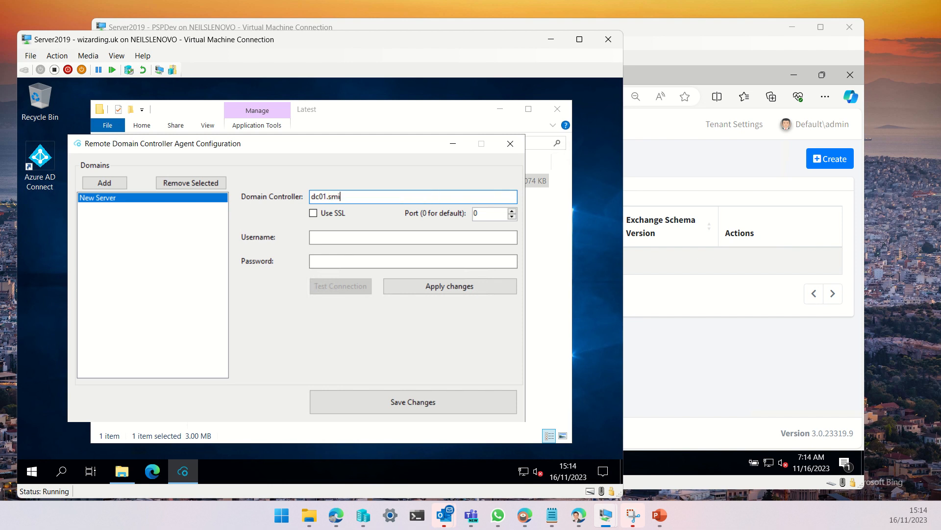
{"action": "type", "text": "dgin.uk"}
Enter username psp and the account password for the domain controller
{"action": "left_click", "coordinate": [369, 237]}
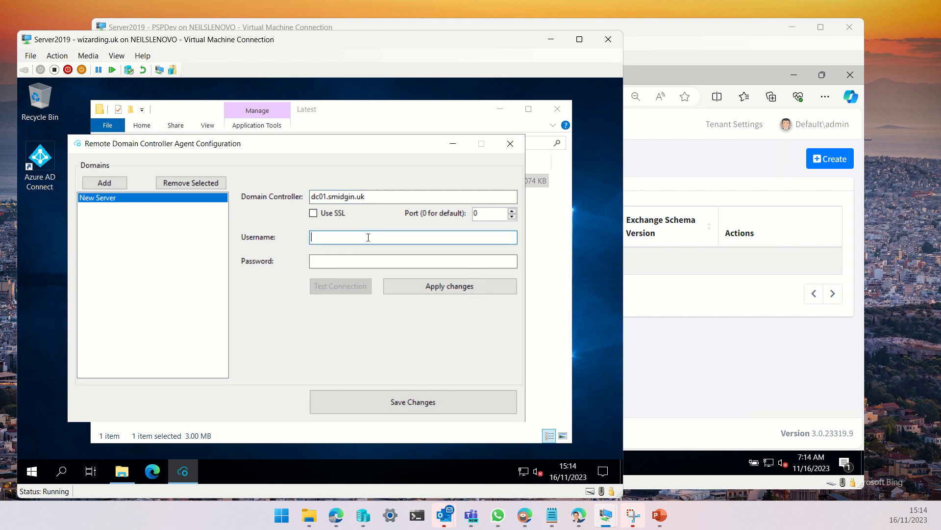
{"action": "type", "text": "psp"}
{"action": "key", "text": "Tab"}
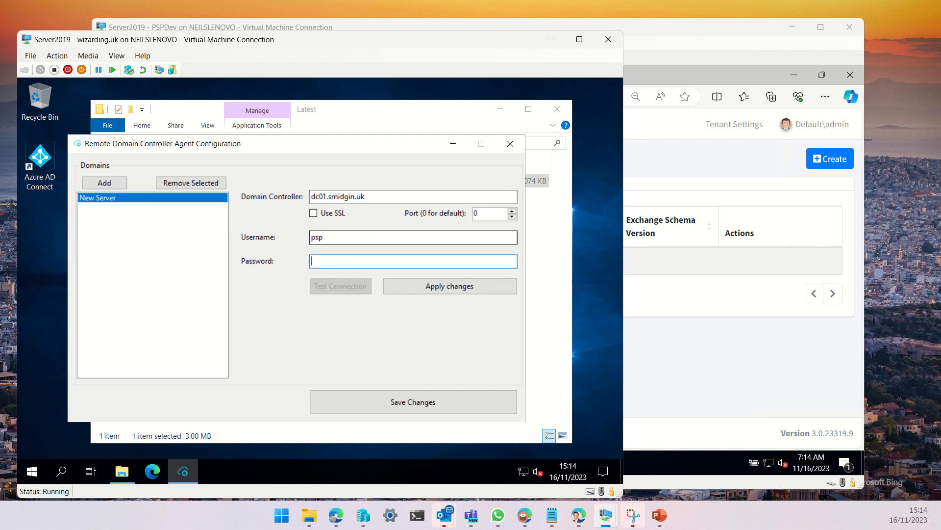
{"action": "type", "text": "*"}
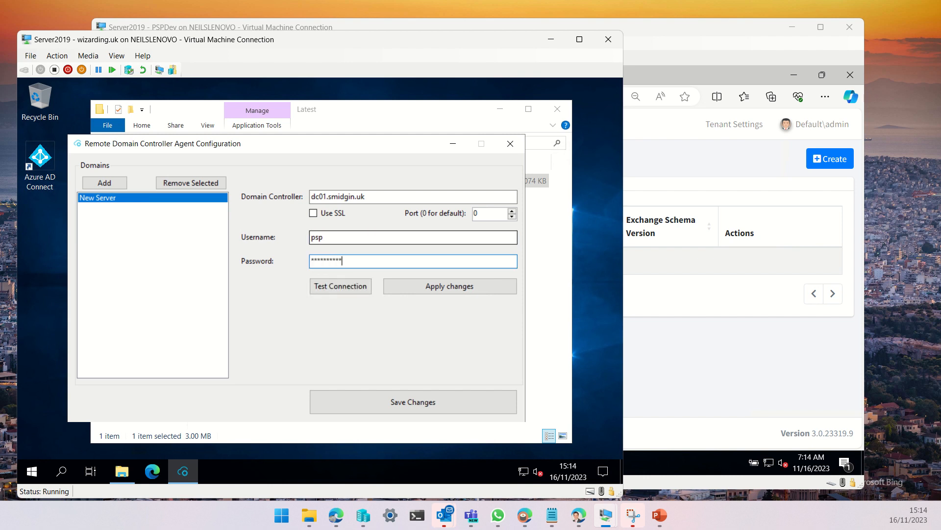
Test the connection to the domain controller and apply the changes
{"action": "left_click", "coordinate": [346, 290]}
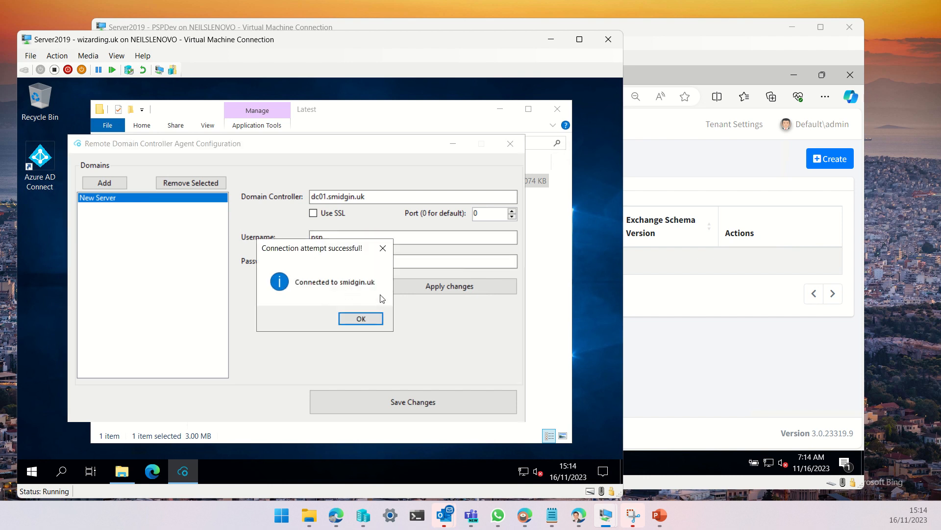
{"action": "left_click", "coordinate": [361, 318]}
{"action": "left_click", "coordinate": [458, 288]}
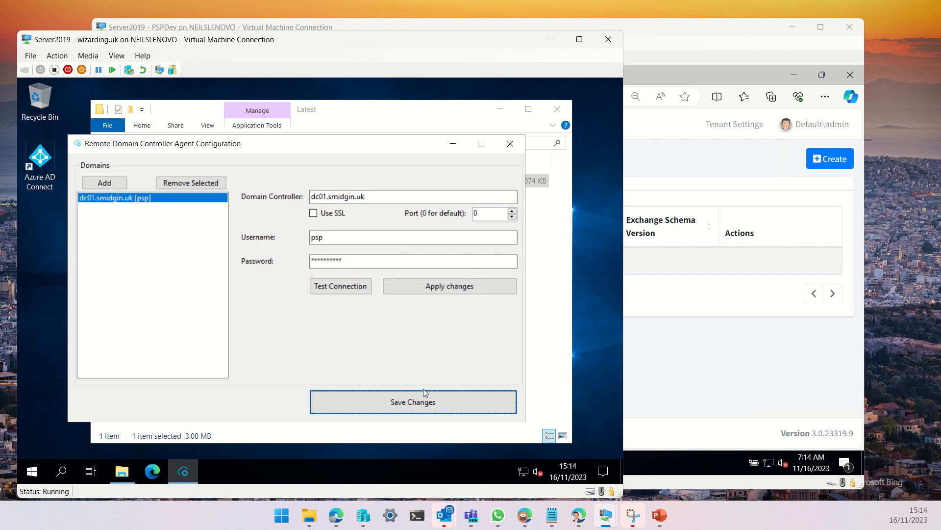
Save the domain settings in the agent configuration tool, acknowledge the confirmation and close the tool
{"action": "left_click", "coordinate": [412, 404]}
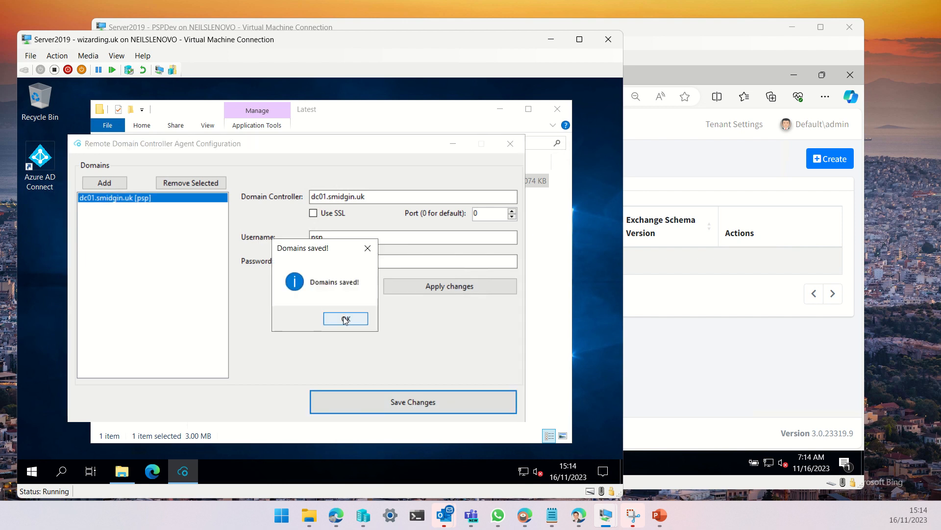
{"action": "left_click", "coordinate": [366, 322]}
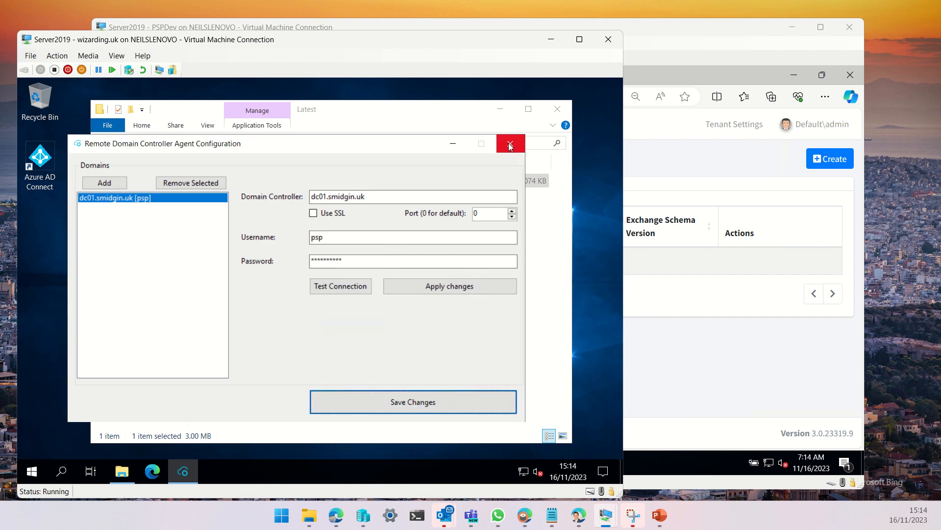
{"action": "left_click", "coordinate": [509, 143]}
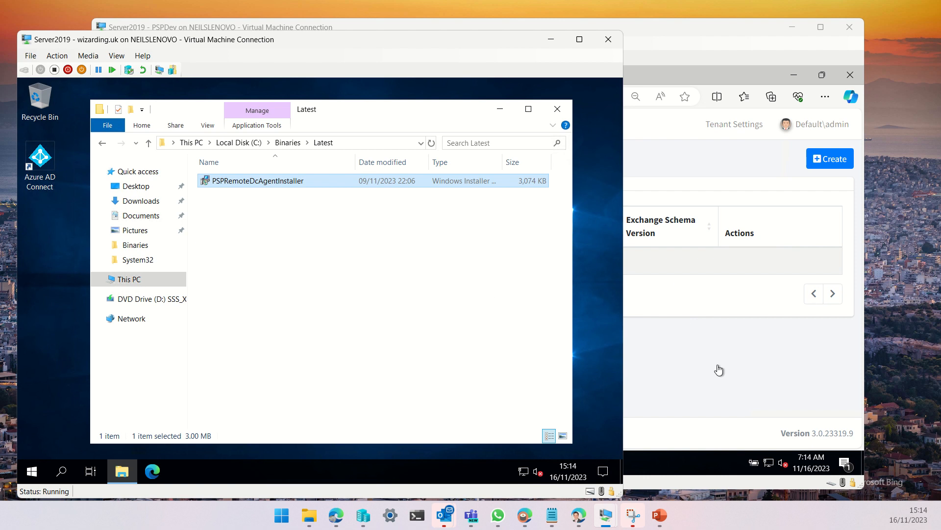
Create a new Active Directory directory named smidgin.uk using remote agent DC01 and domain smidgin.uk
{"action": "left_click", "coordinate": [678, 370]}
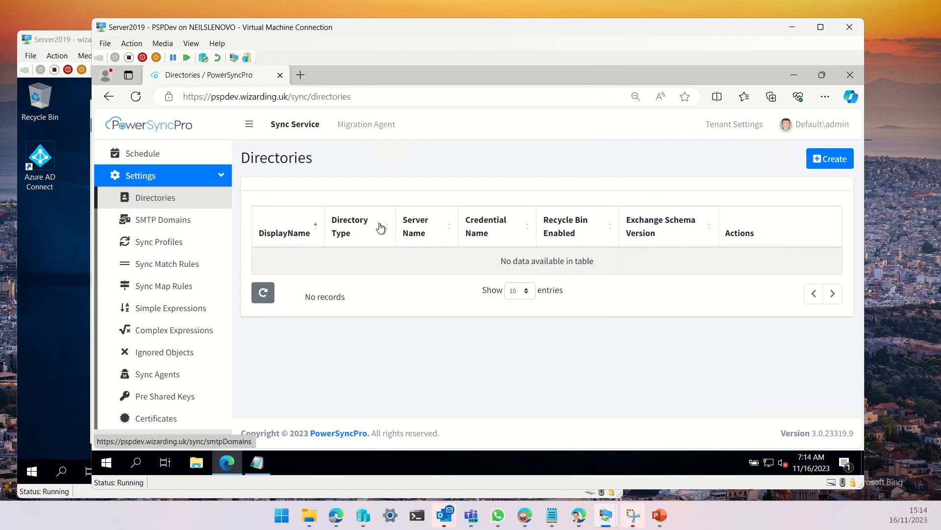
{"action": "left_click", "coordinate": [825, 161]}
{"action": "left_click", "coordinate": [396, 176]}
{"action": "left_click", "coordinate": [412, 208]}
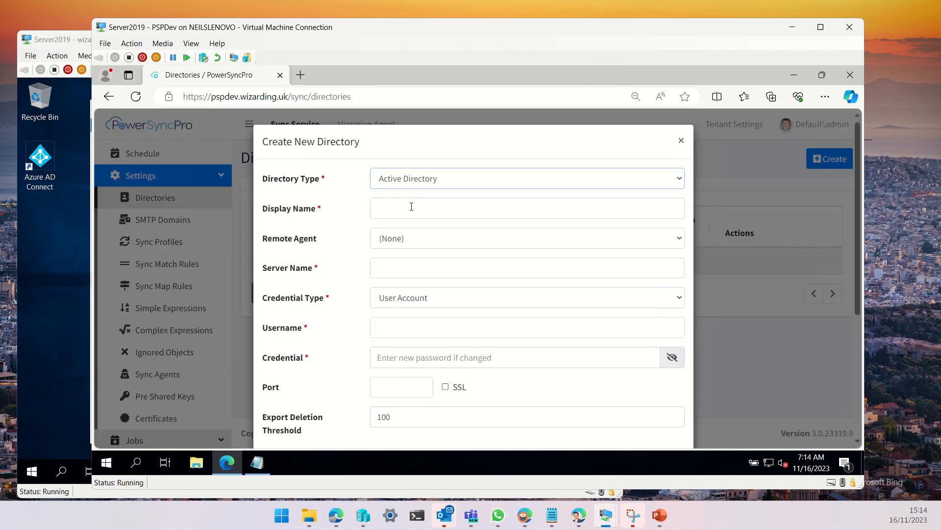
{"action": "left_click", "coordinate": [409, 240]}
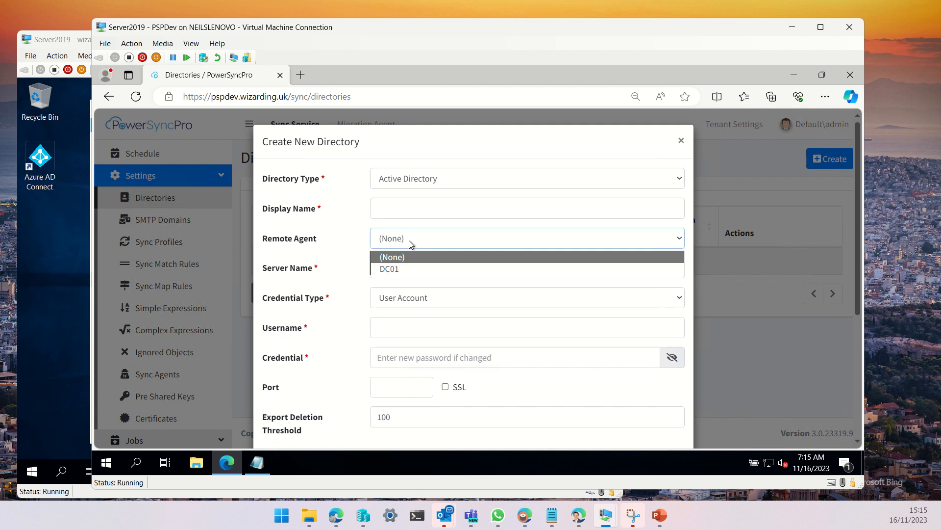
{"action": "left_click", "coordinate": [395, 268]}
{"action": "left_click", "coordinate": [413, 267]}
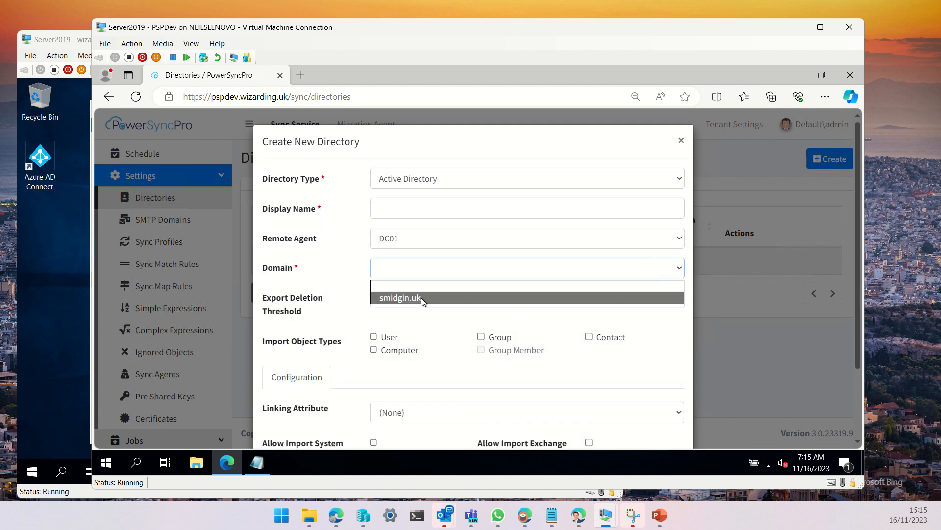
{"action": "left_click", "coordinate": [413, 298]}
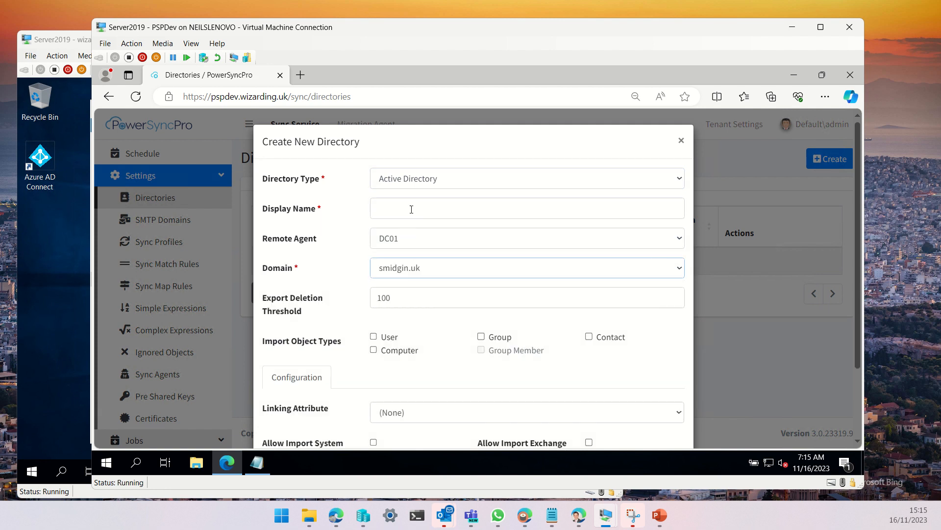
{"action": "left_click", "coordinate": [411, 209]}
{"action": "type", "text": "smidgin.uk"}
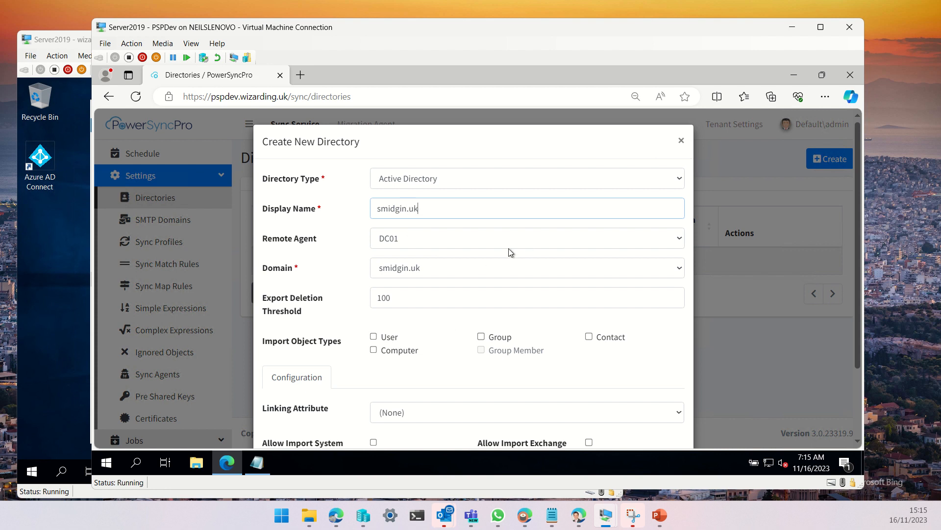
Enable importing users, computers, groups and contacts, then save the new directory
{"action": "scroll", "coordinate": [508, 248], "scroll_direction": "down", "scroll_amount": 2}
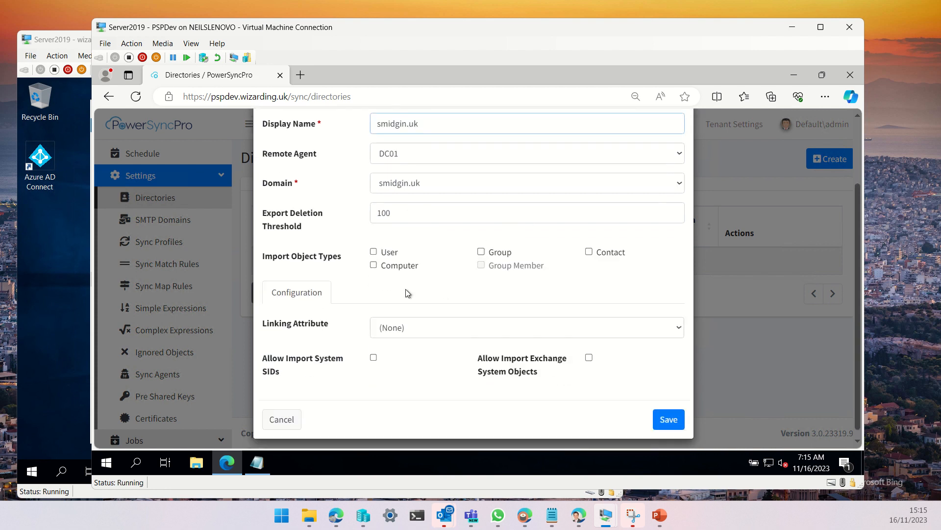
{"action": "left_click", "coordinate": [373, 251]}
{"action": "left_click", "coordinate": [480, 251]}
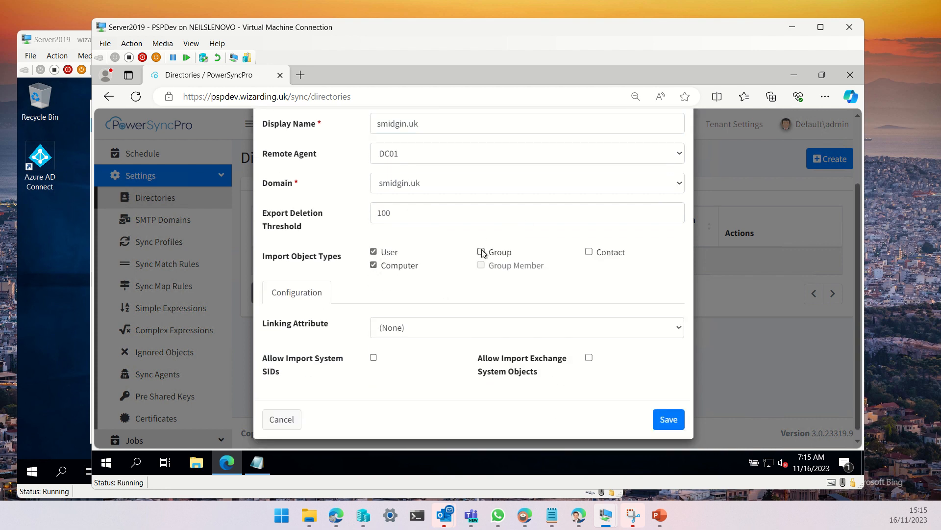
{"action": "left_click", "coordinate": [589, 252]}
{"action": "left_click", "coordinate": [670, 420]}
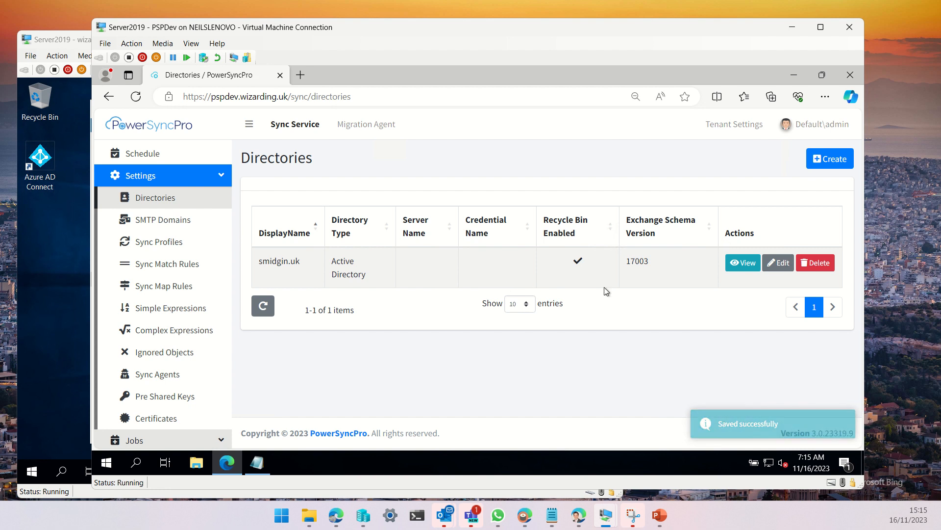
{"action": "left_click", "coordinate": [257, 462]}
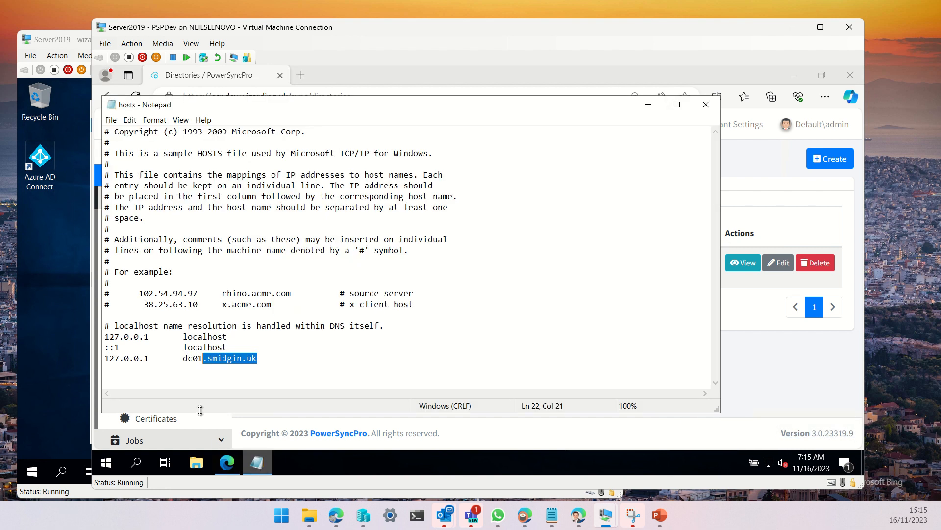
{"action": "left_click", "coordinate": [646, 109]}
{"action": "left_click", "coordinate": [76, 45]}
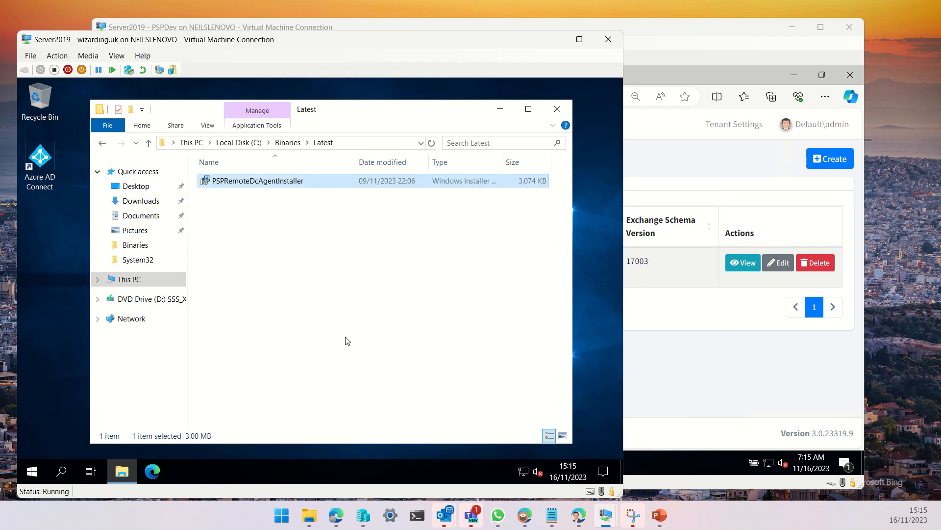
{"action": "left_click", "coordinate": [422, 29]}
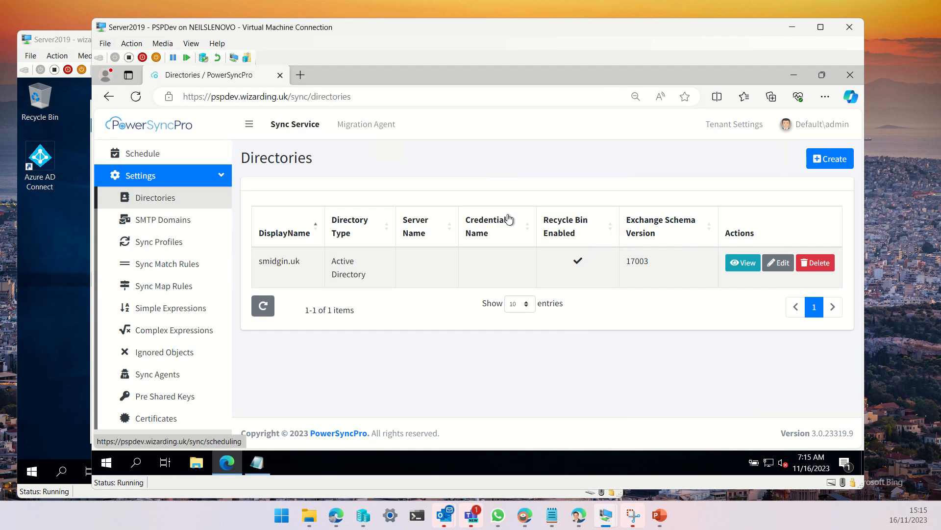